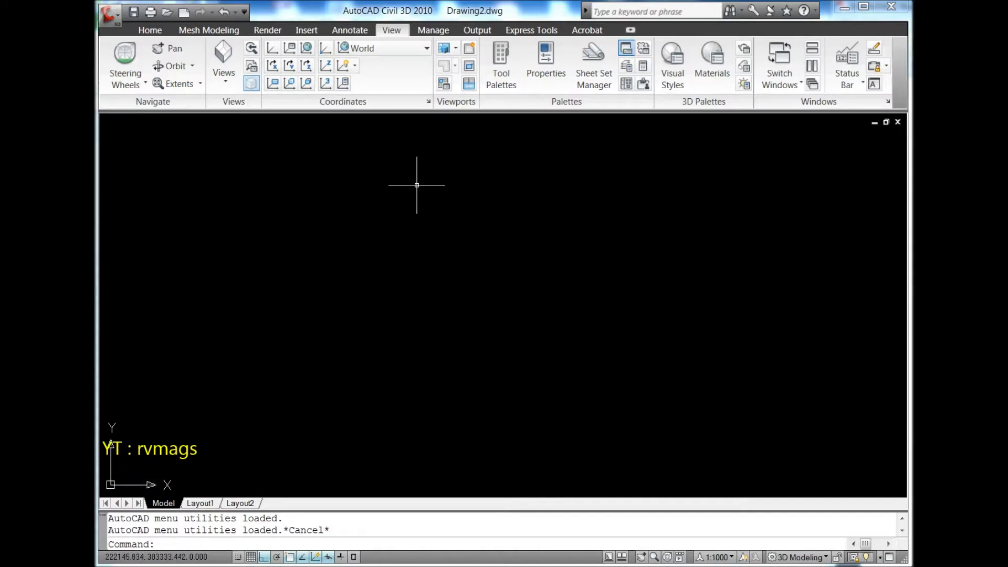
Apply the Conceptual visual style and view the drawing from an isometric corner.
click(157, 31)
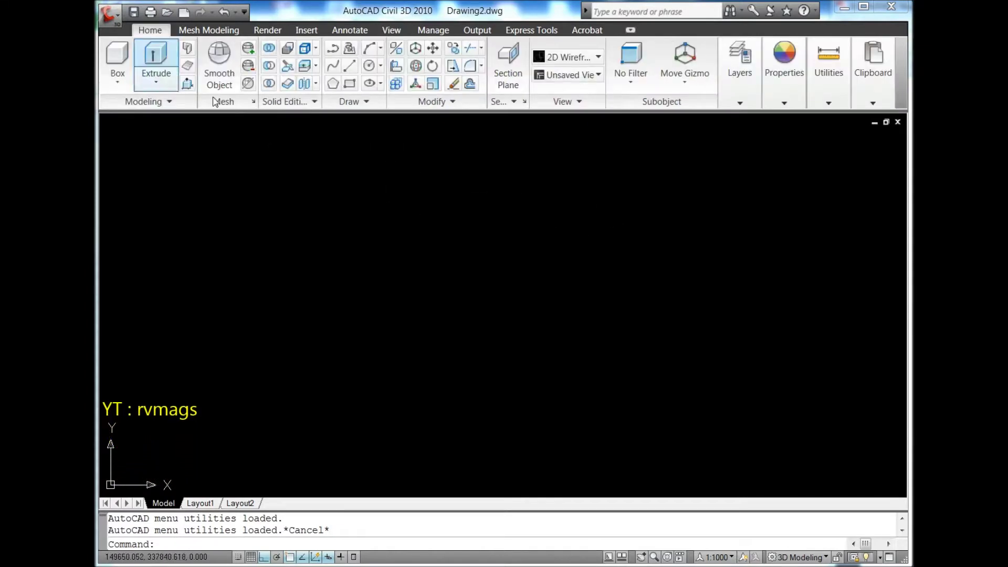
click(593, 60)
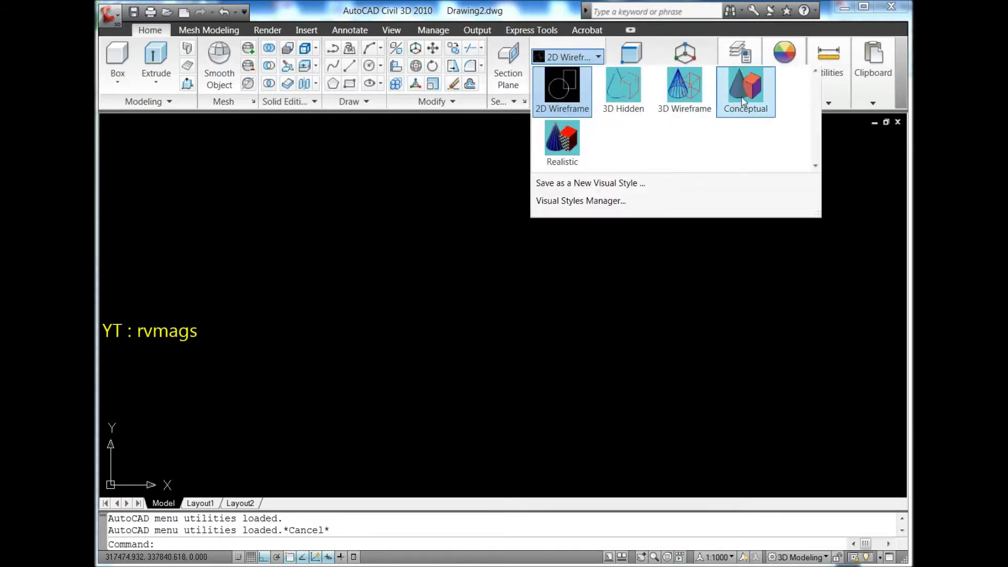
click(745, 88)
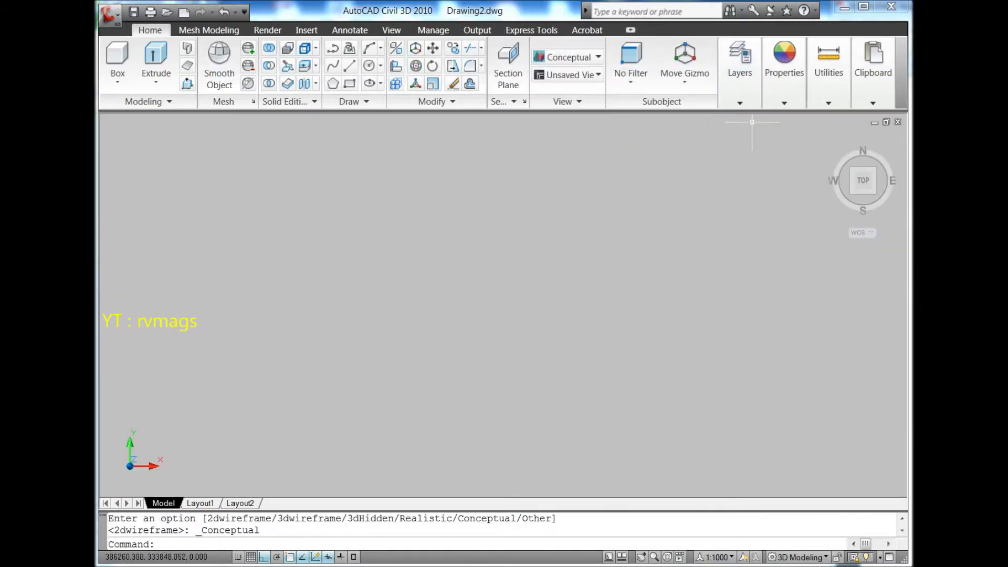
click(852, 192)
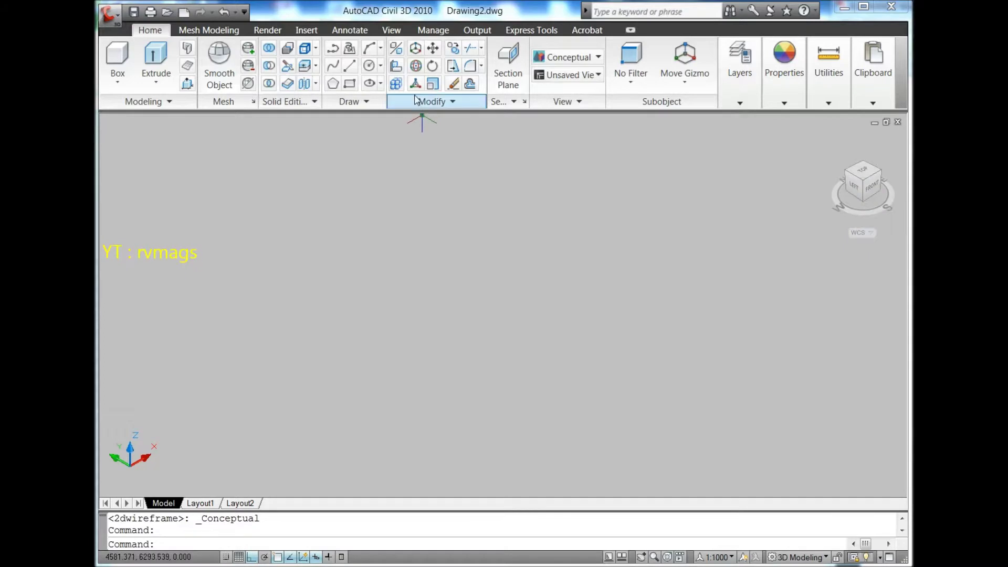
Make Left the current UCS and look straight down from the top.
click(391, 31)
click(387, 48)
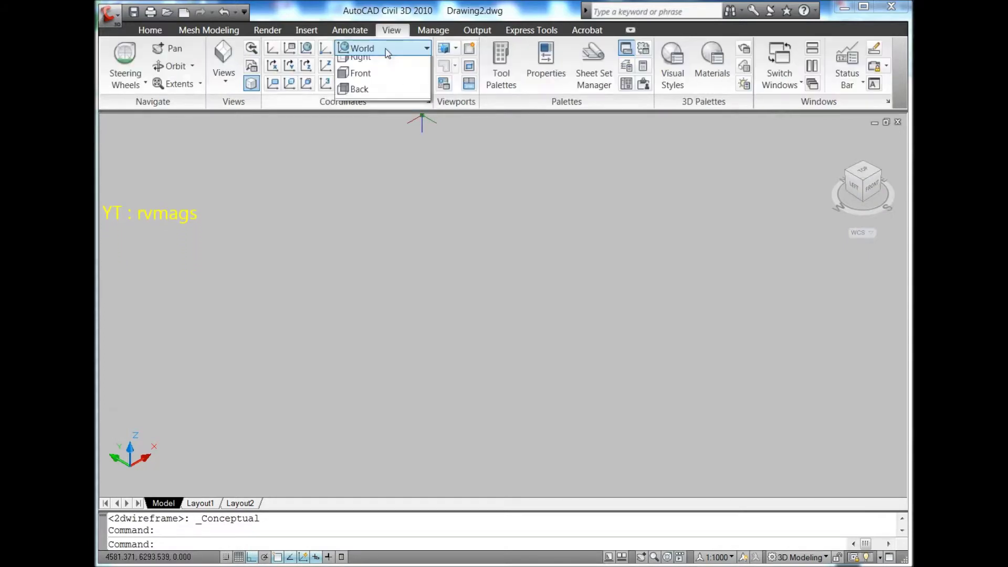
click(388, 119)
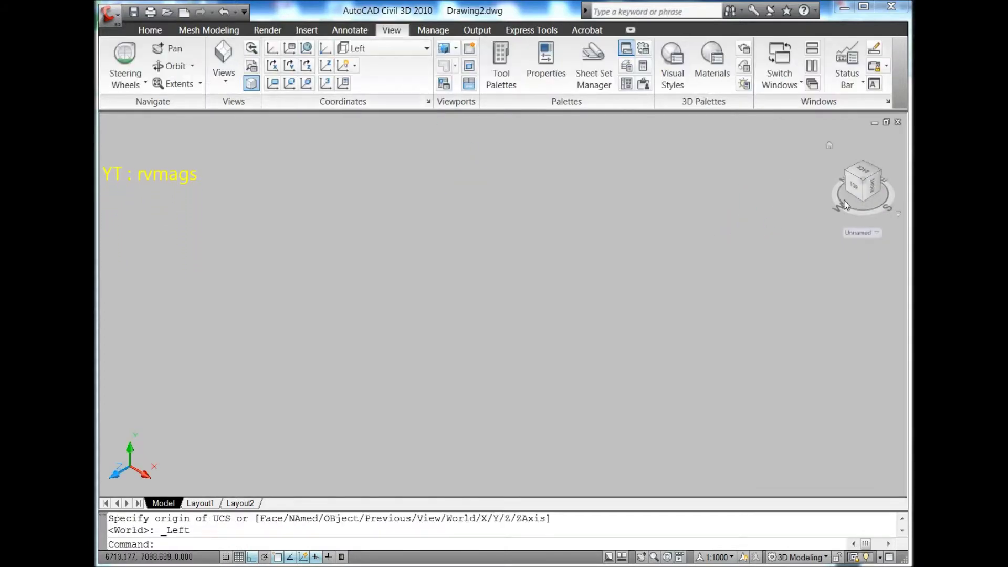
click(856, 188)
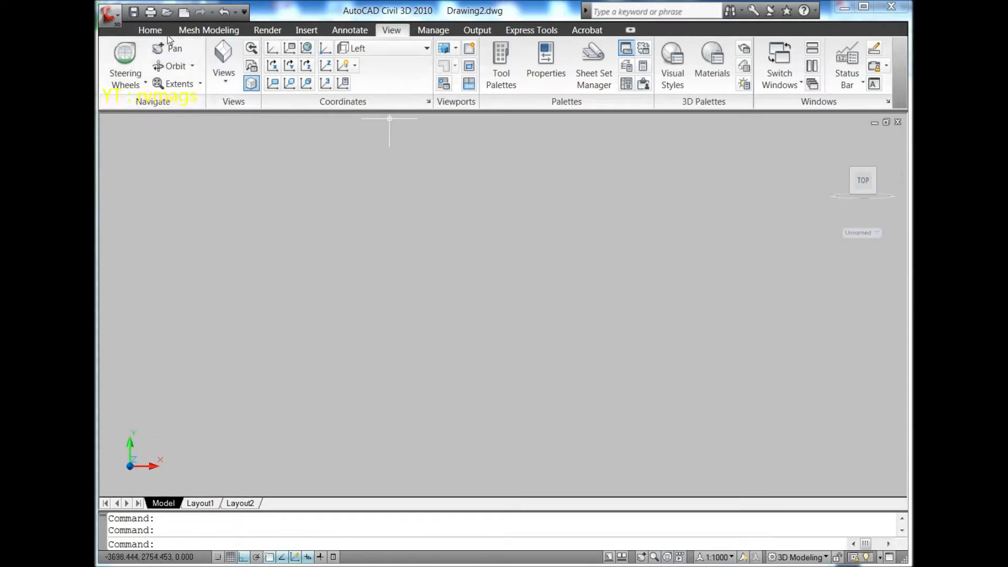
click(150, 30)
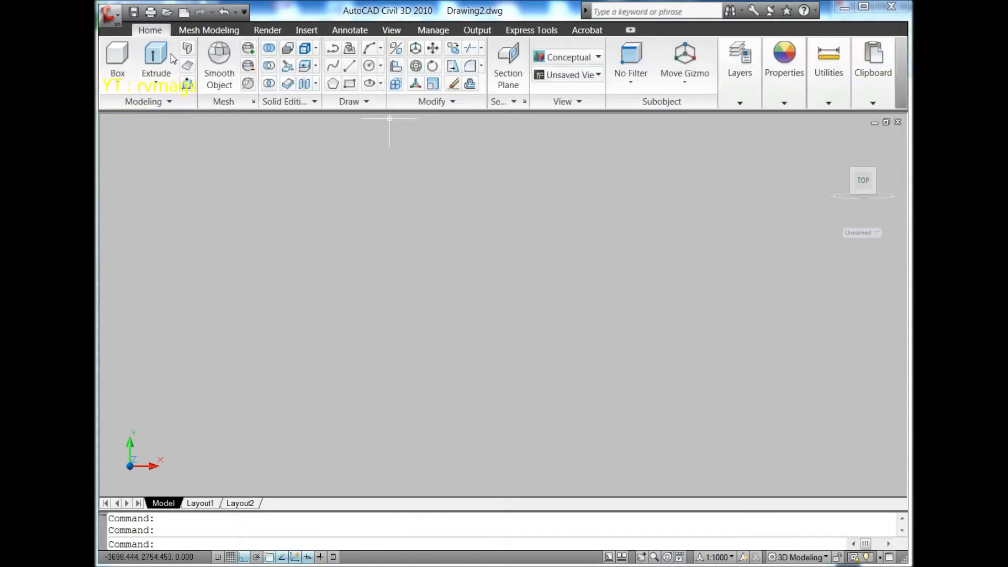
Start a polyline at 0,0 and draw 70 down, then 60 across.
click(332, 48)
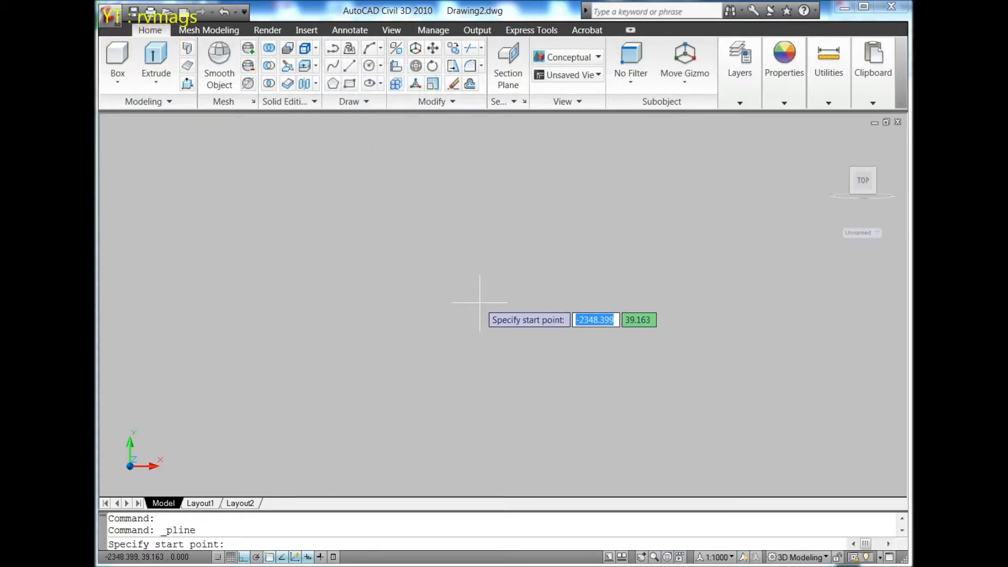
text(0,)
key(Return)
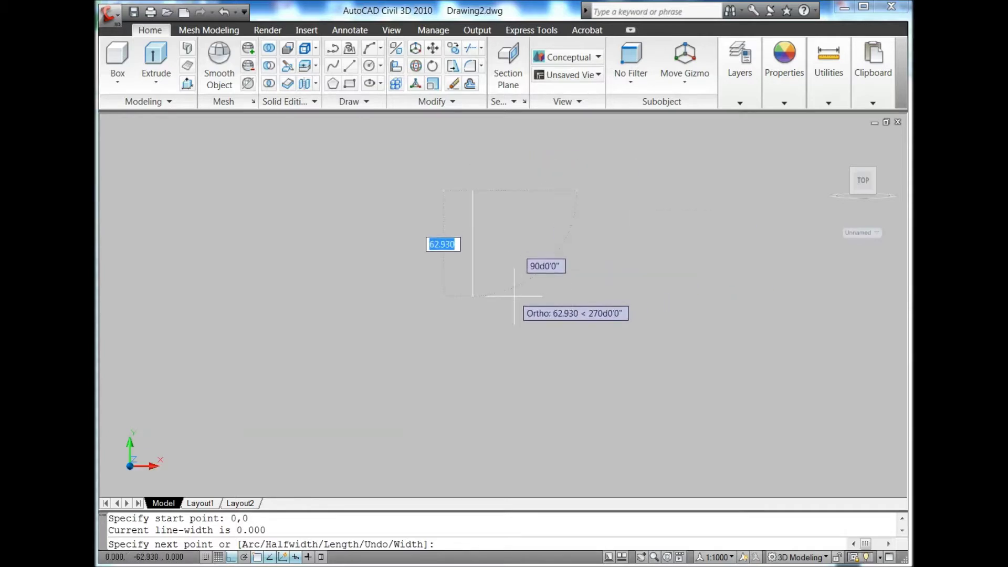
text(70)
key(Return)
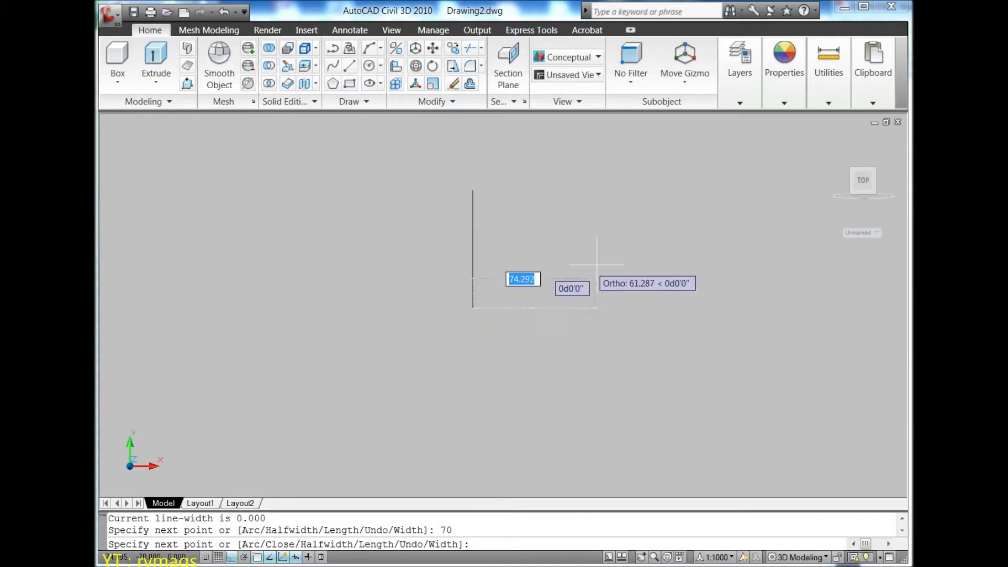
text(60)
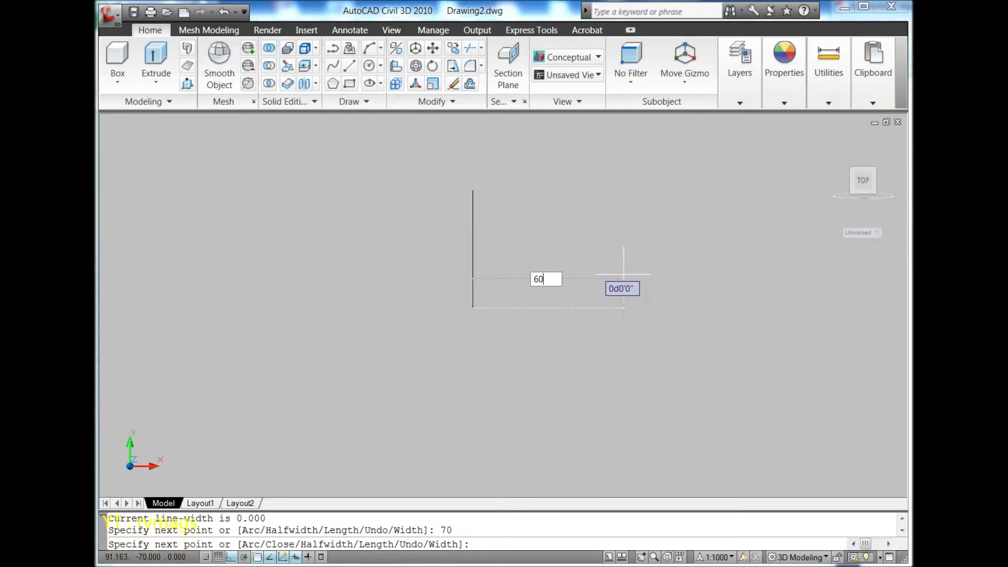
key(Return)
Continue the profile 10 up, 50 left, 60 up, and close it.
text(10)
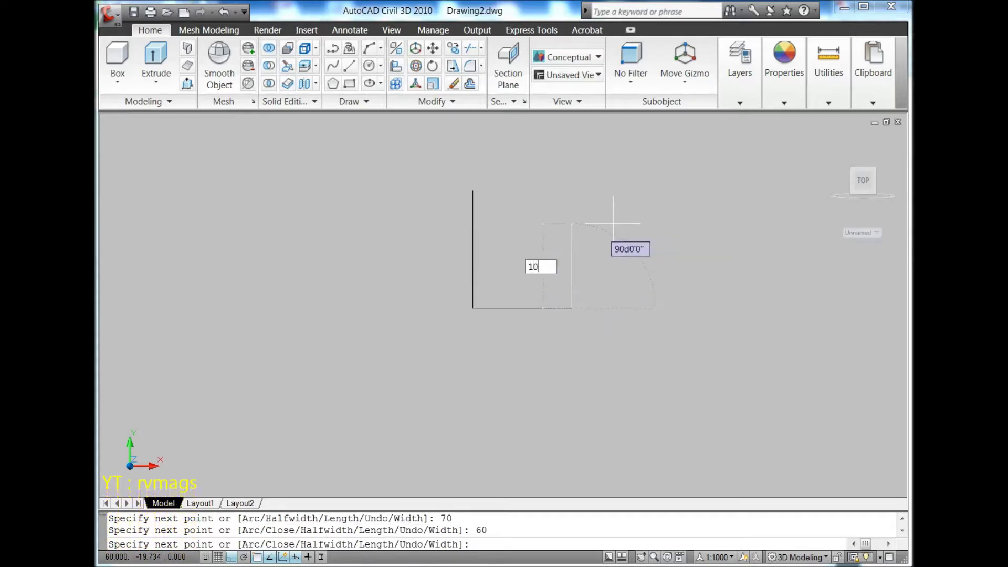
key(Return)
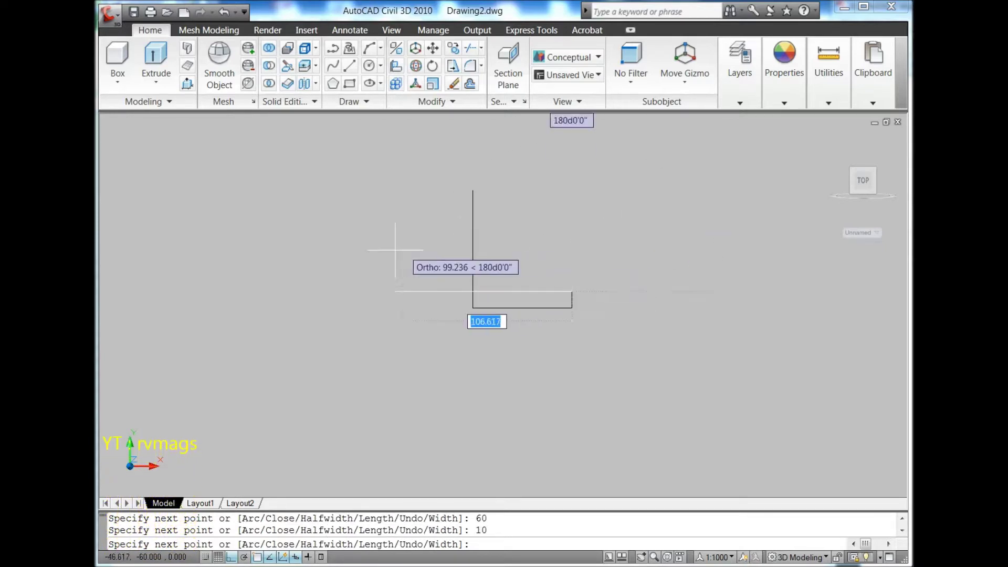
text(50)
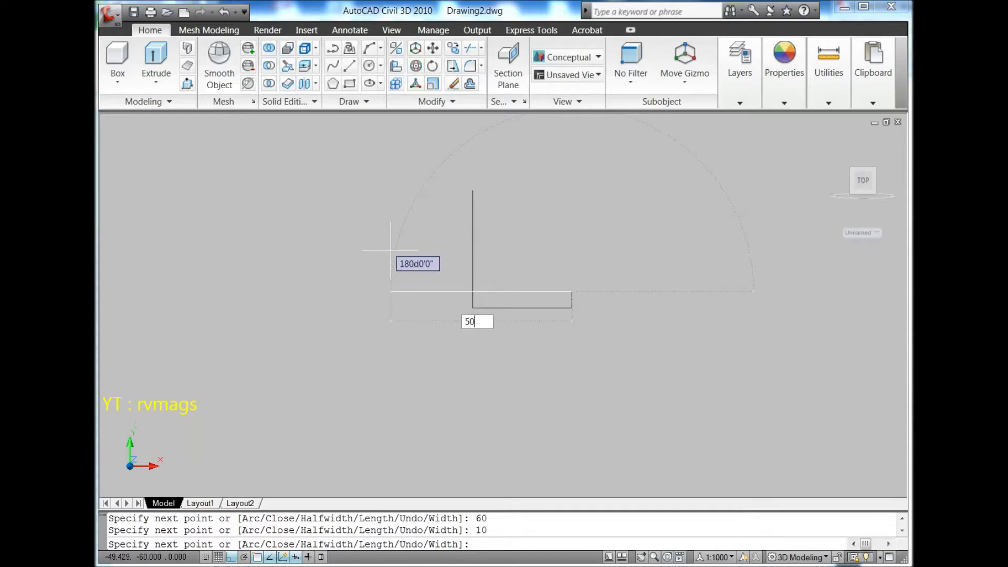
key(Return)
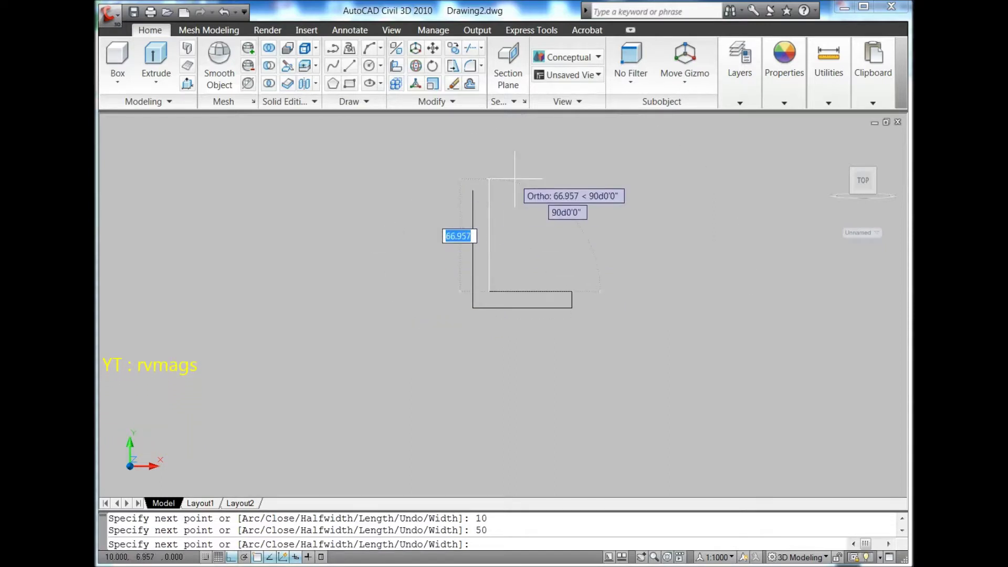
text(60)
key(Return)
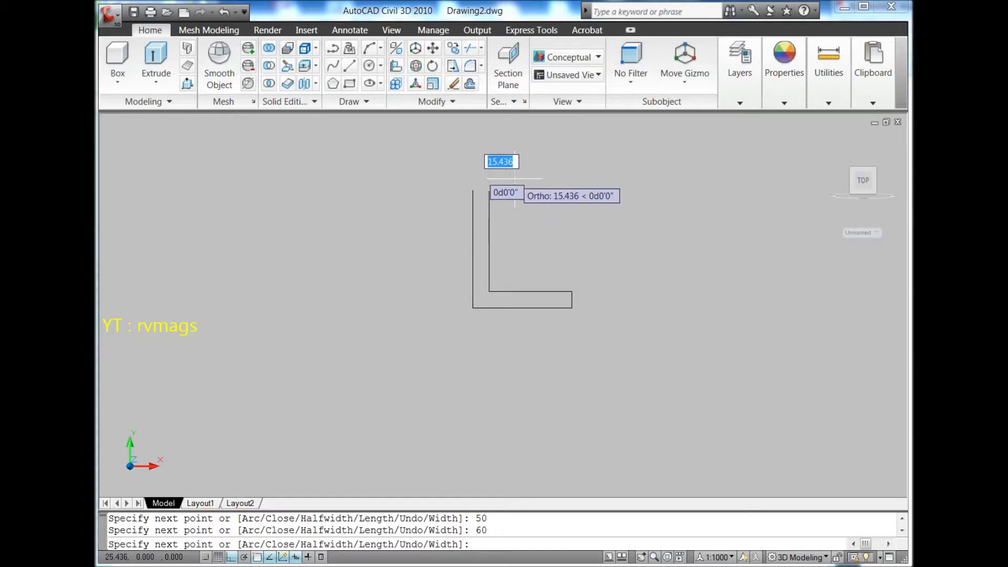
text(c)
key(Return)
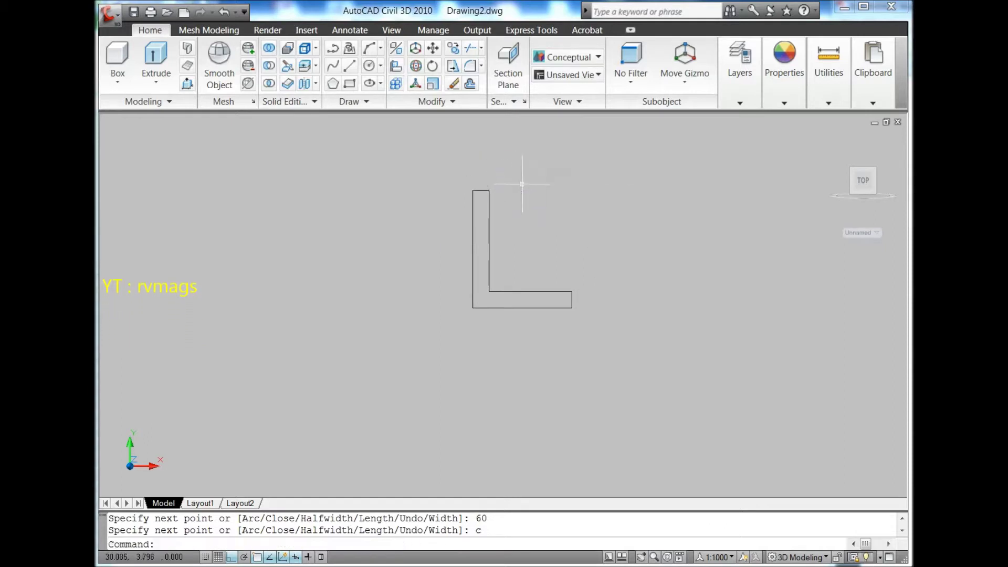
scroll(522, 183, up, 2)
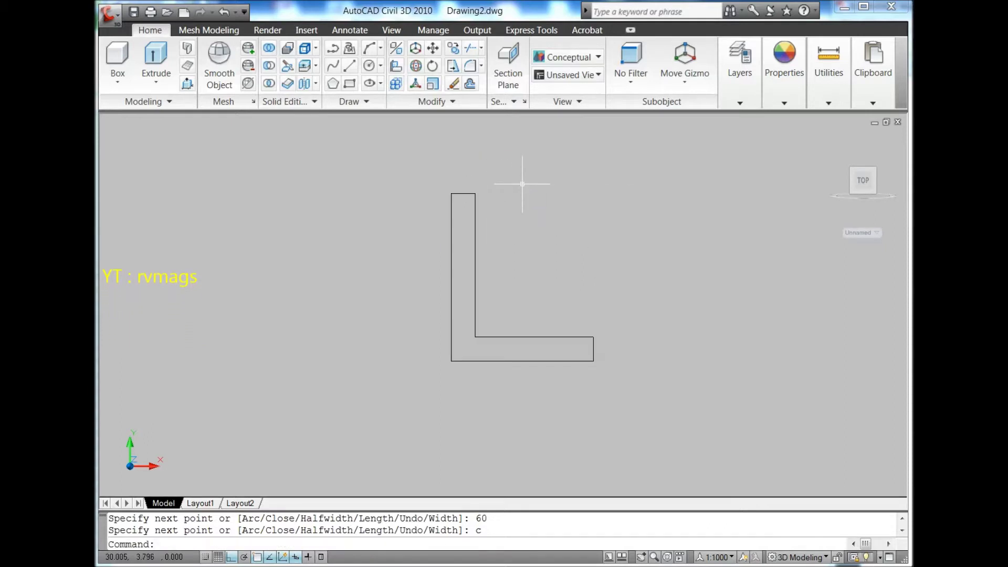
Draw the rib triangle from 10 down the inner edge, to the corner, 40 along the base, and back.
click(332, 52)
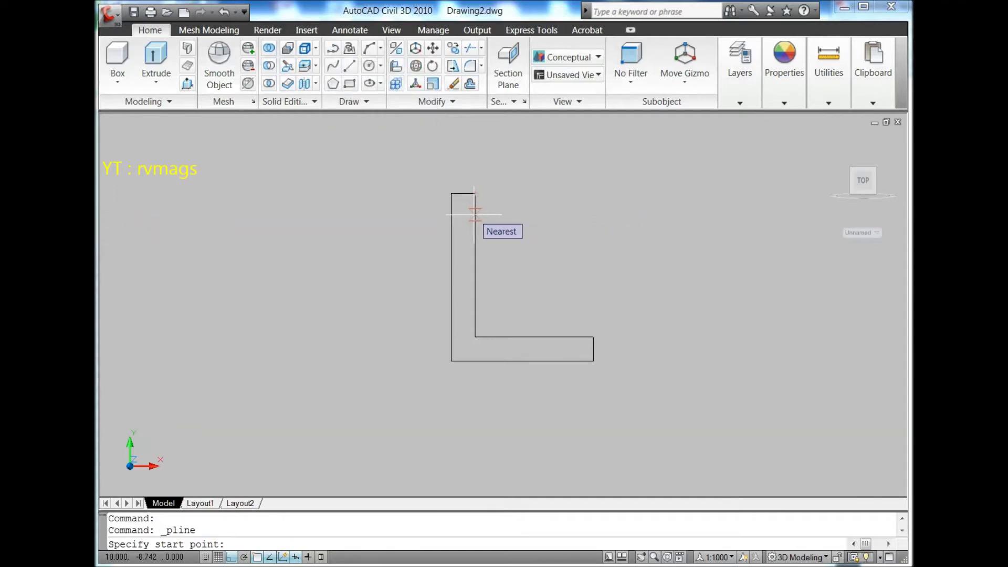
text(10)
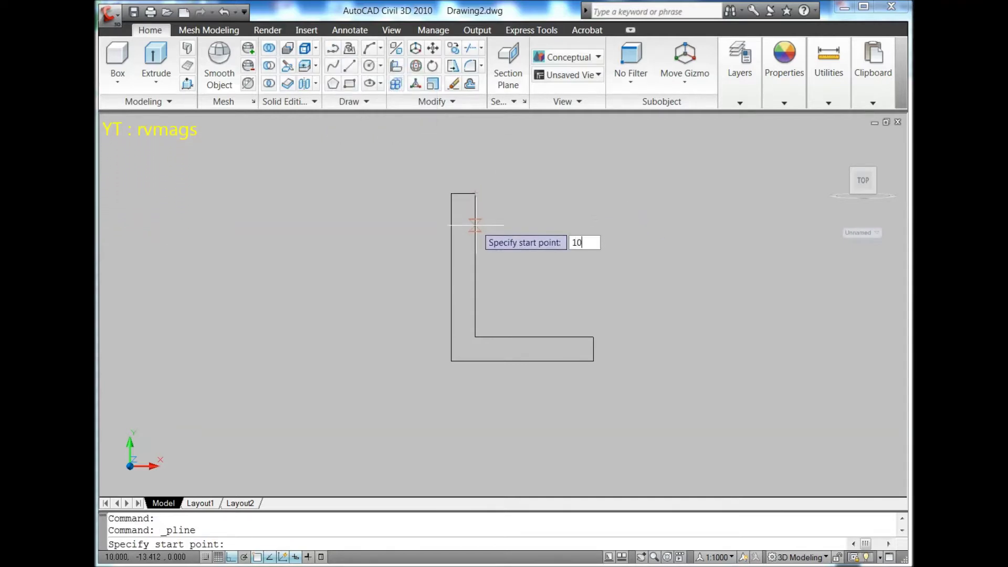
key(Return)
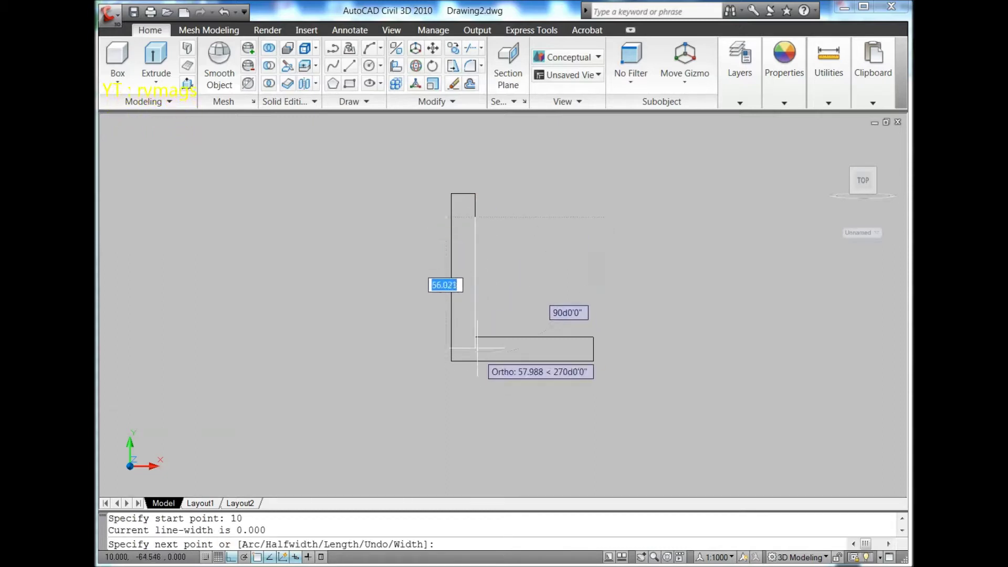
click(475, 338)
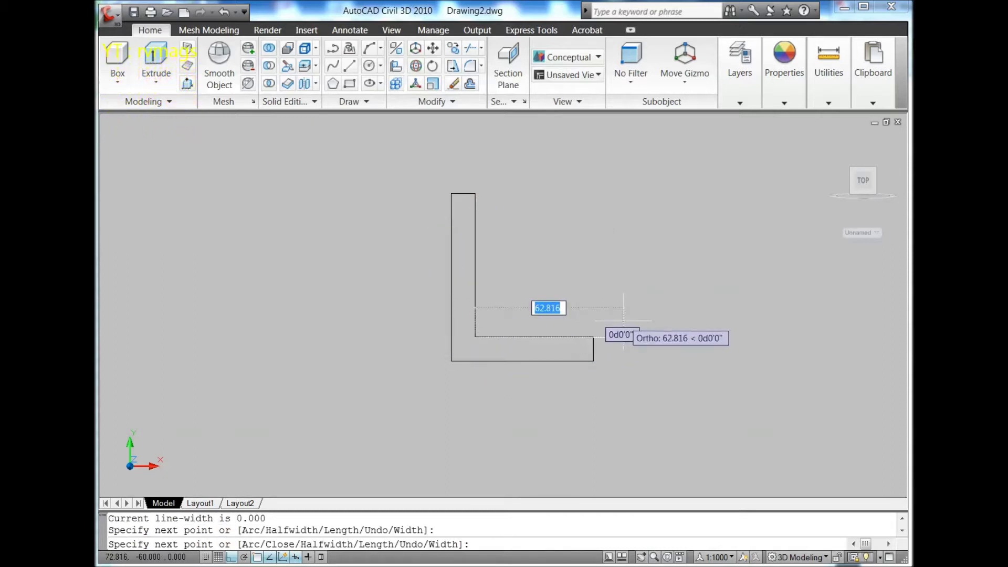
text(40)
key(Return)
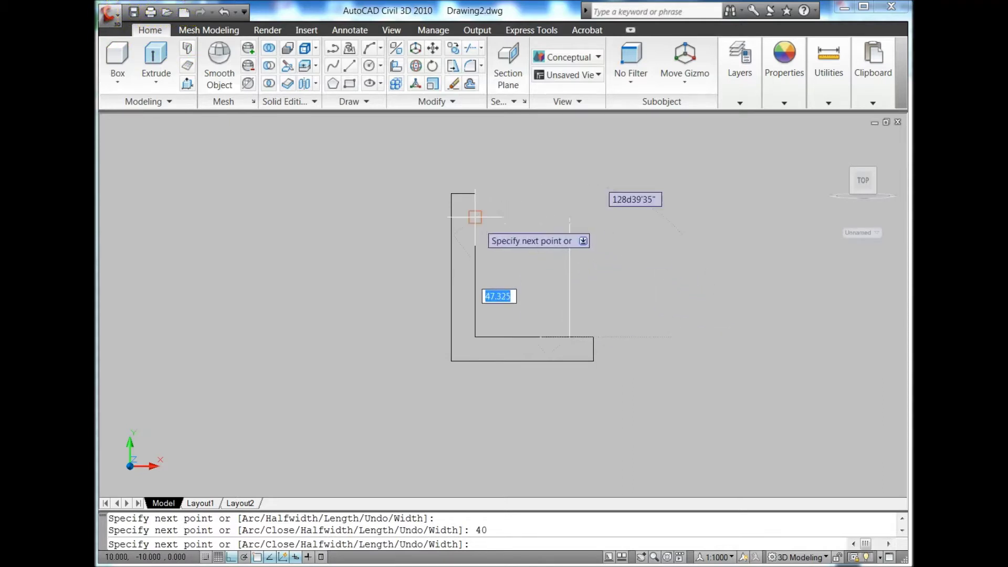
click(475, 216)
Finish the rib outline and restore the World UCS in an isometric view.
key(Escape)
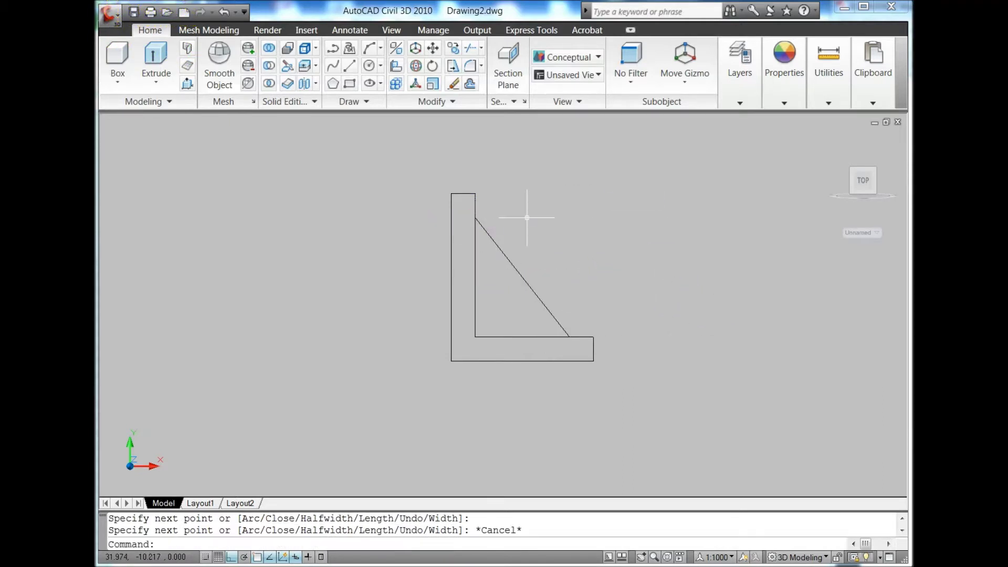
click(858, 233)
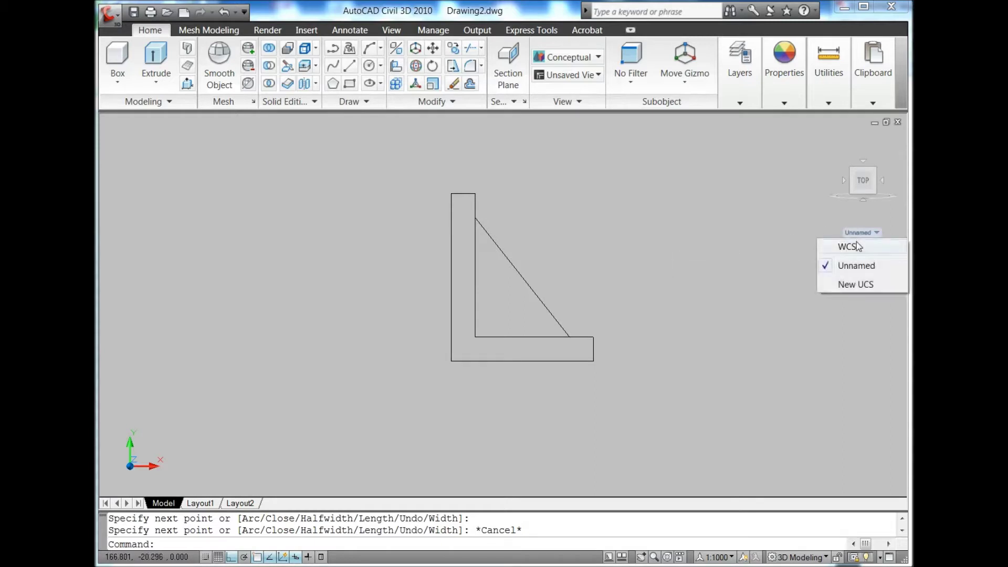
click(874, 173)
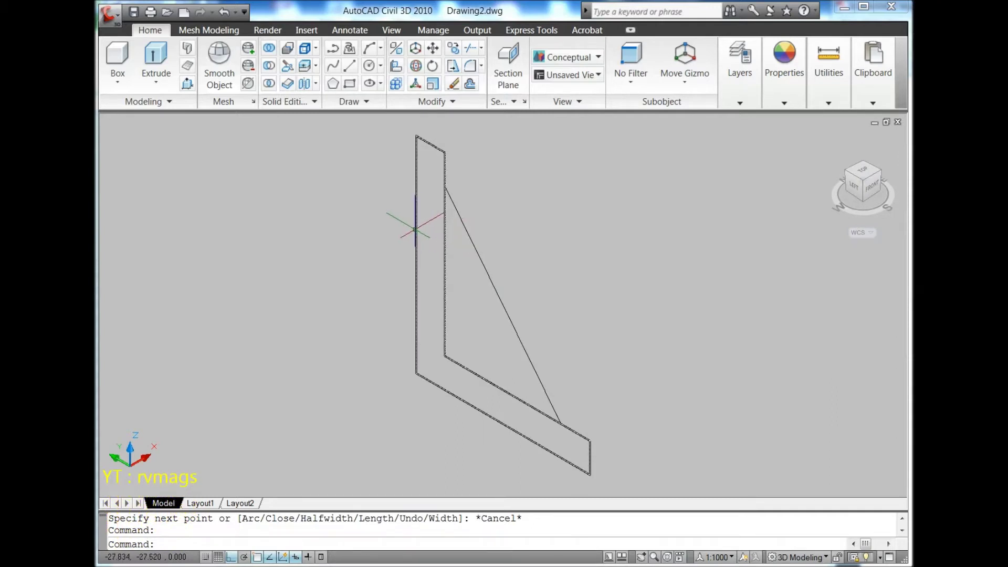
Extrude the L-shaped profile 90 units into a solid bracket.
click(164, 57)
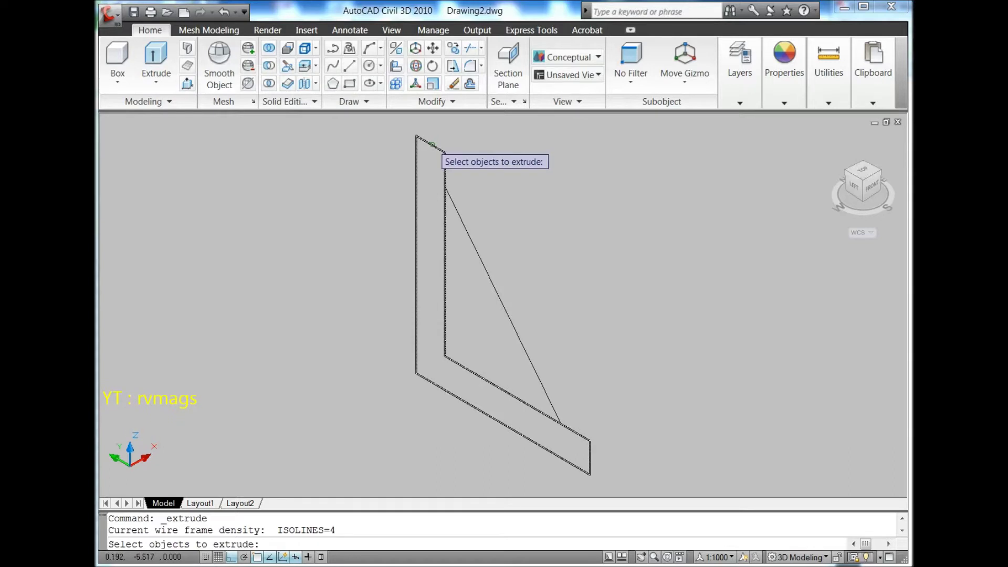
click(432, 144)
key(Return)
text(90)
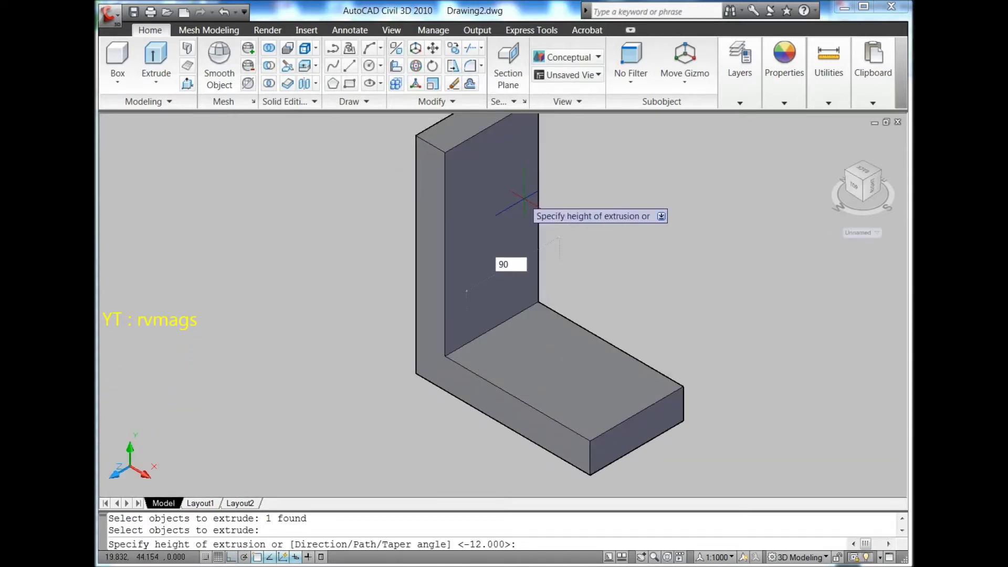
key(Return)
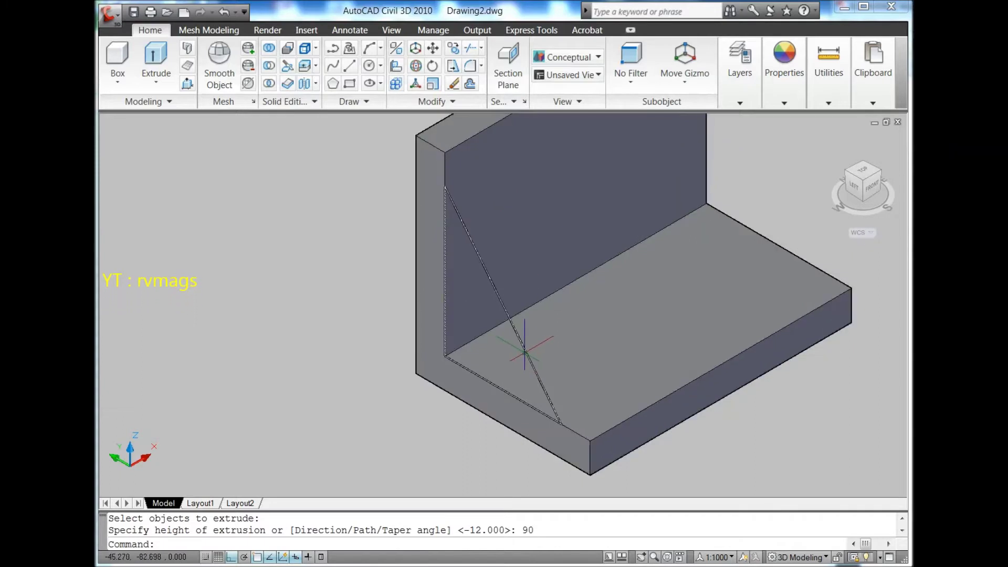
Extrude the triangular region 10 units to form the rib.
click(160, 52)
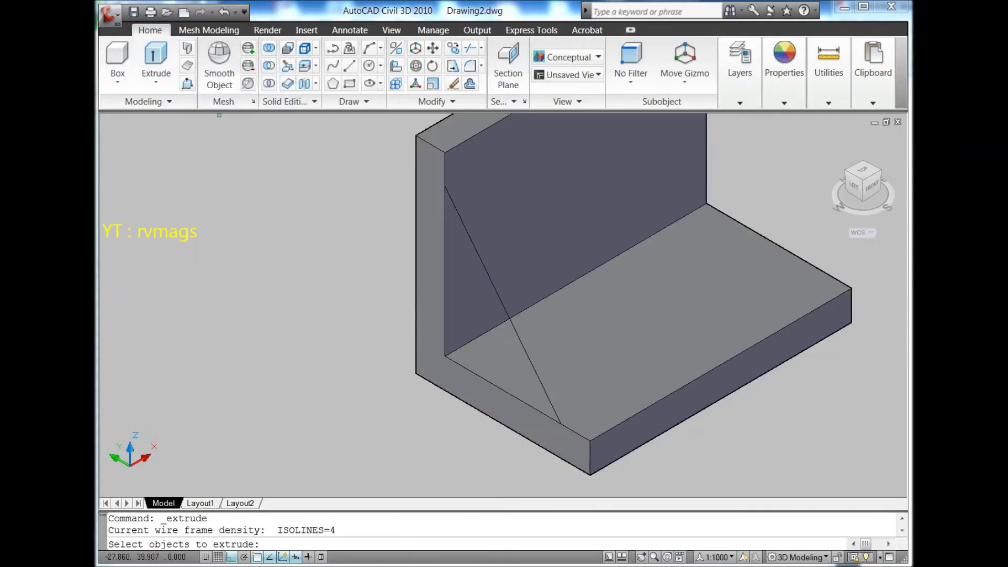
click(524, 350)
key(Return)
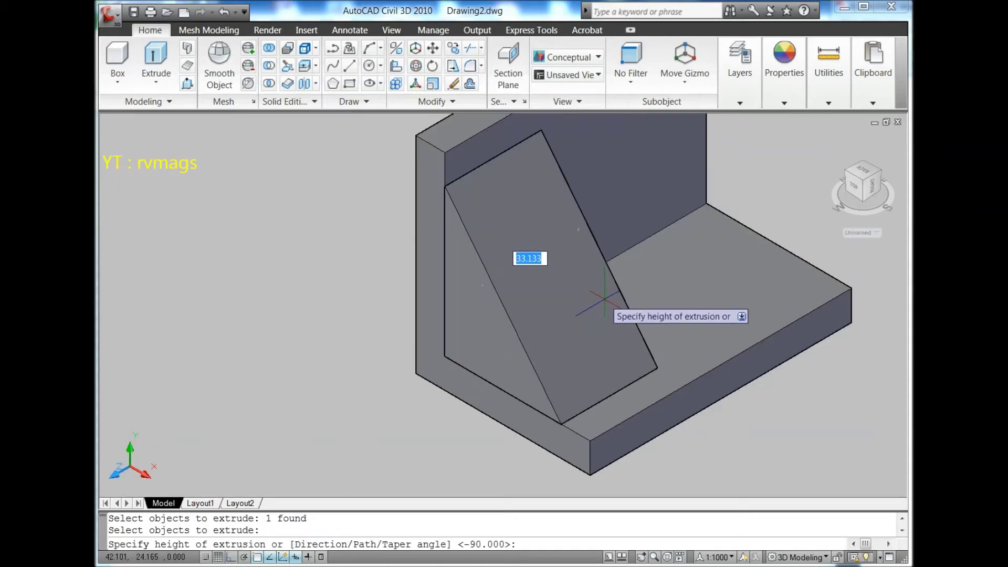
key(Return)
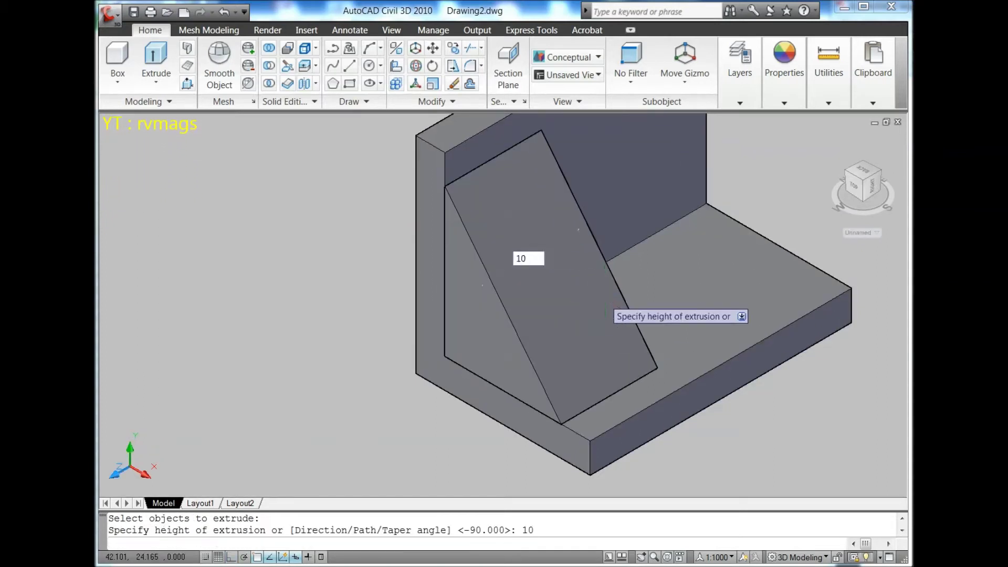
scroll(366, 309, down, 2)
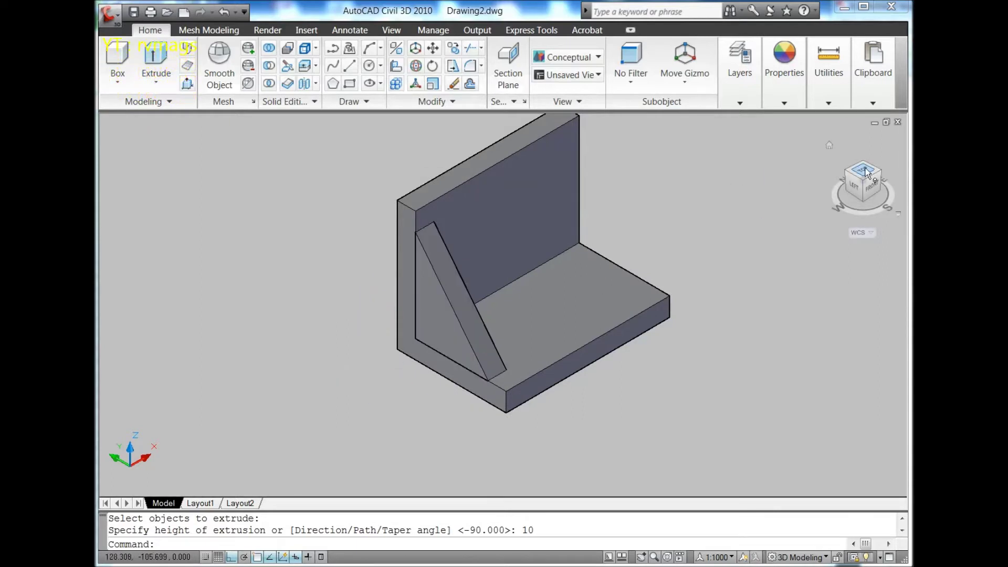
Mirror the rib to the bracket's opposite end, keeping the original.
click(458, 102)
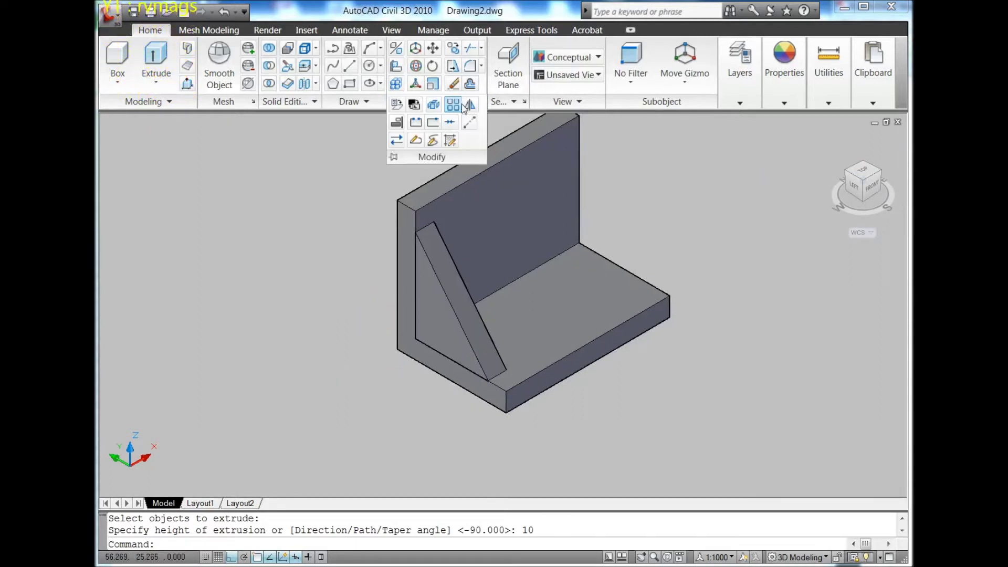
click(471, 105)
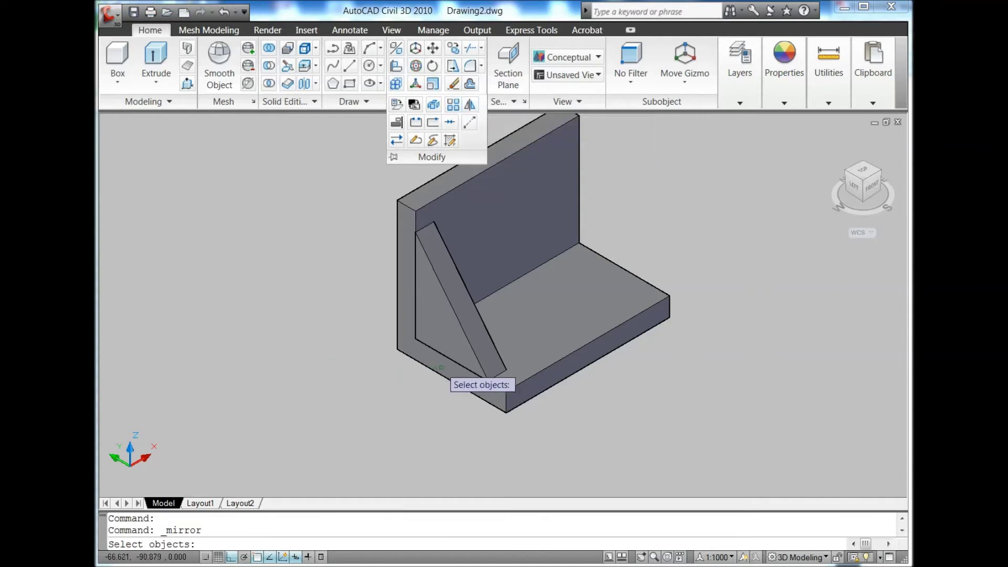
click(461, 337)
key(Return)
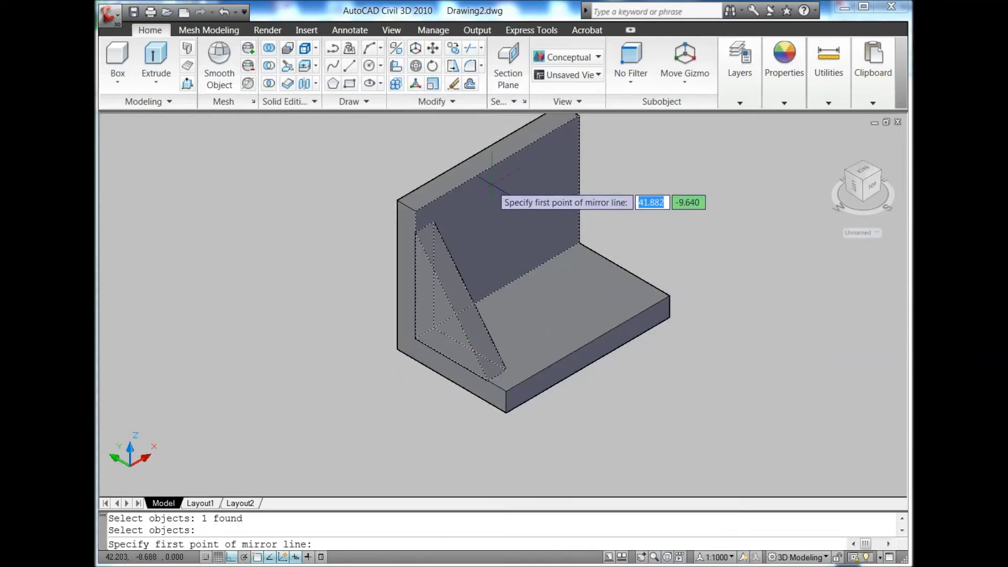
click(498, 292)
click(650, 388)
right_click(651, 386)
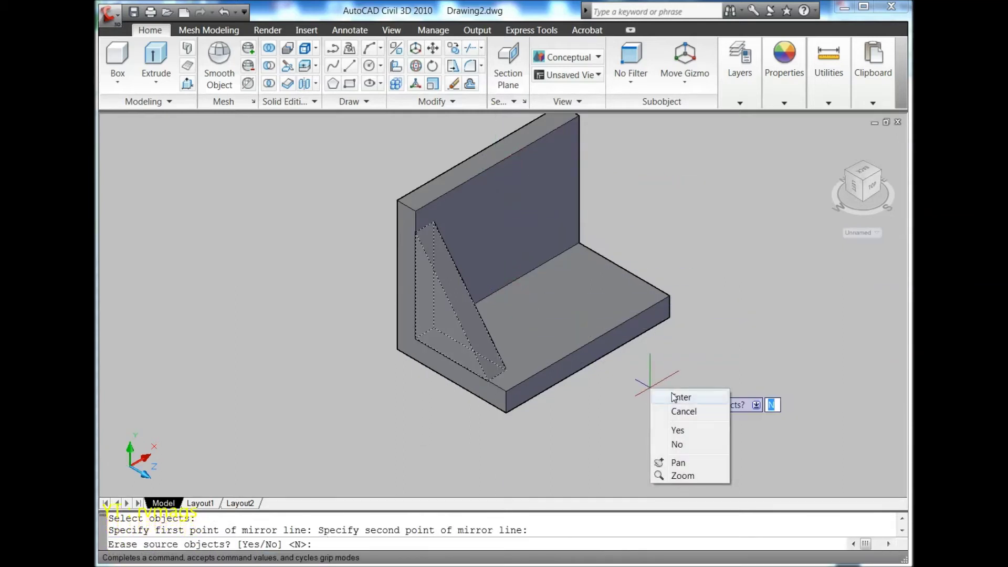
click(681, 395)
scroll(671, 391, down, 2)
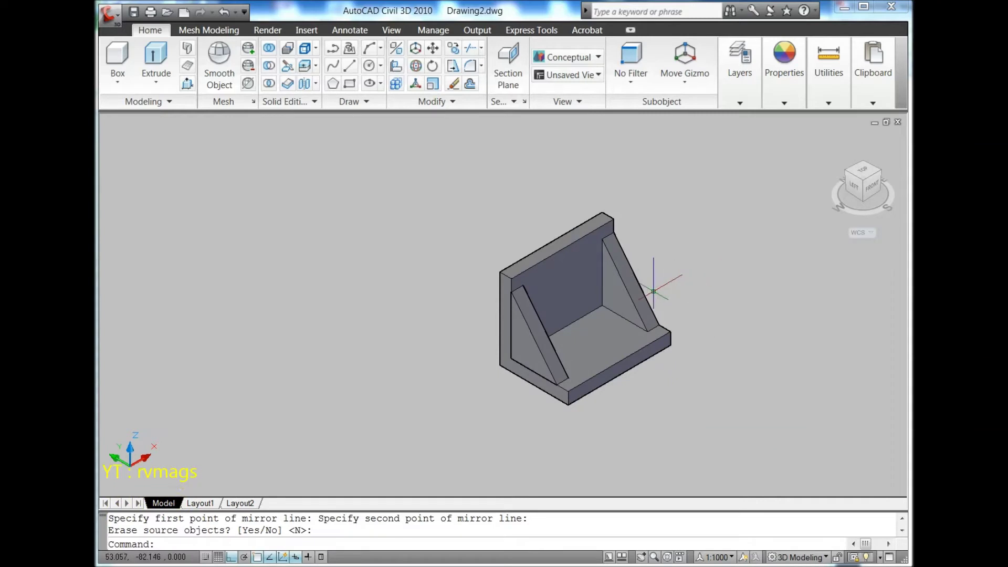
Union the bracket body with both ribs into one solid.
click(268, 51)
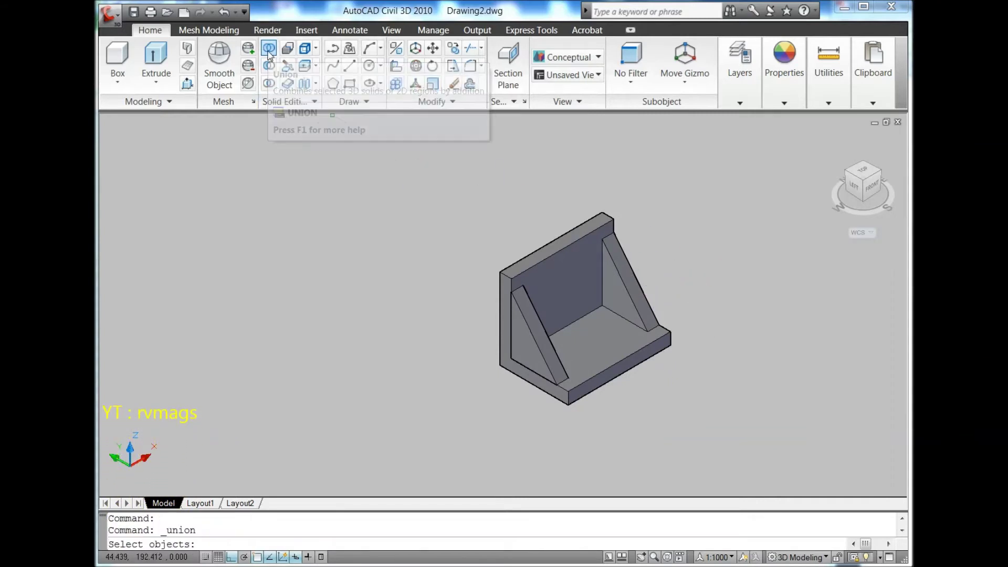
click(577, 275)
click(635, 284)
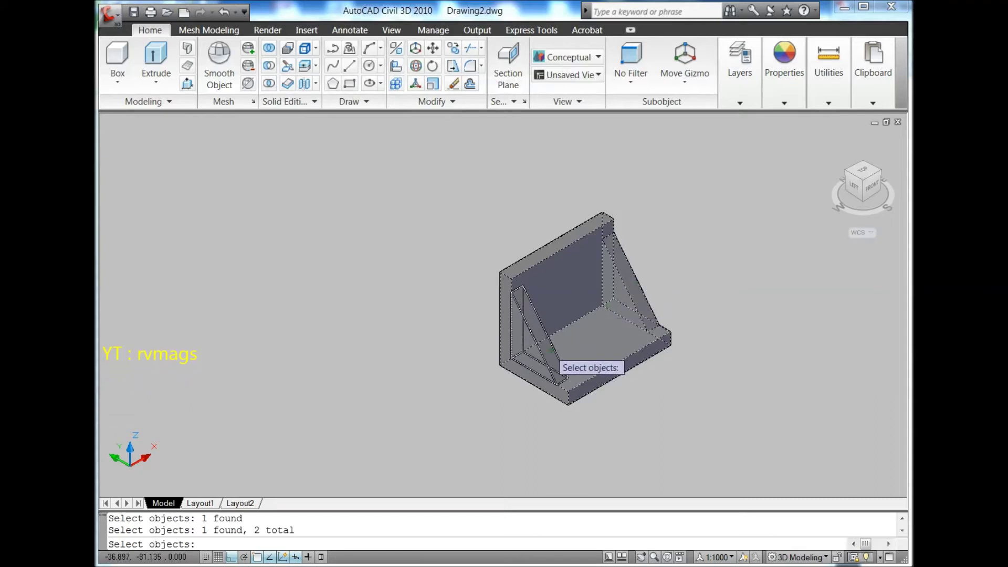
click(552, 349)
right_click(670, 264)
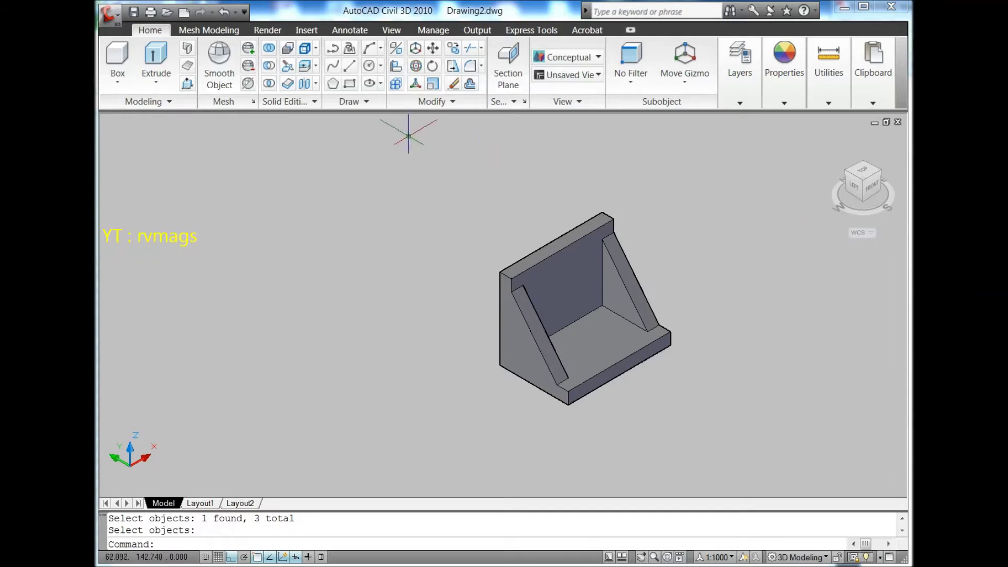
Draw a 25-unit line on the base top, starting at its front edge.
click(349, 66)
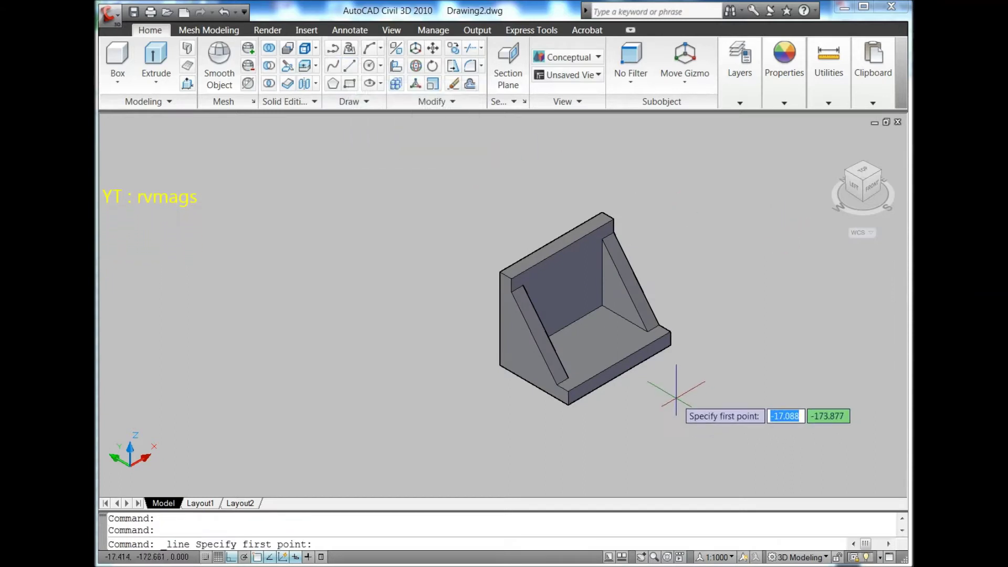
scroll(651, 363, up, 3)
click(587, 346)
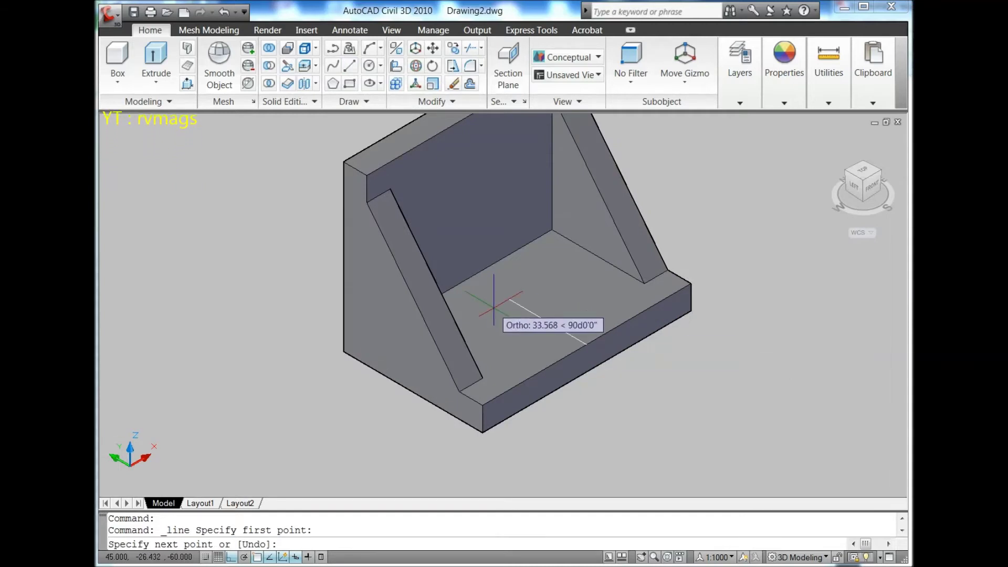
text(25)
key(Return)
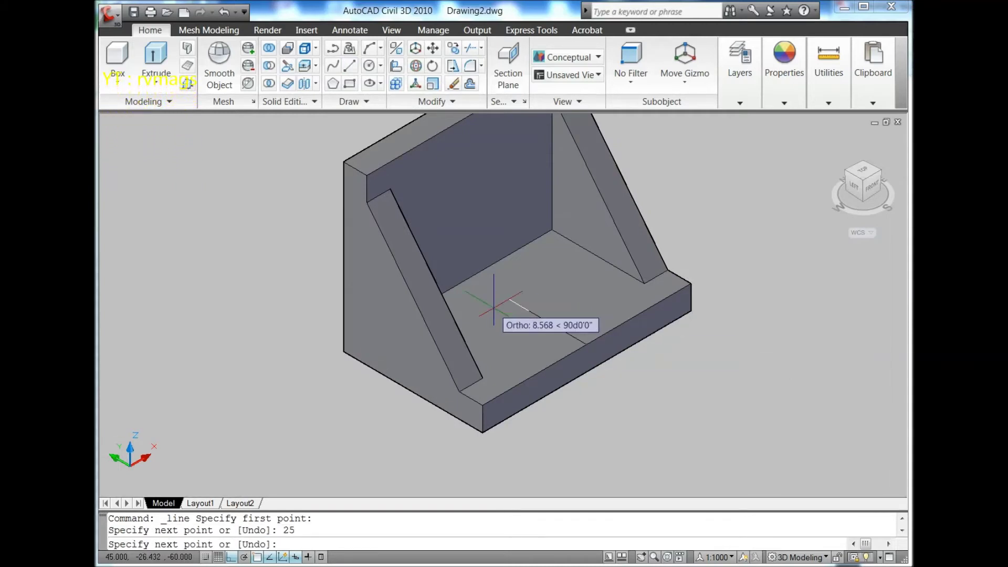
key(Escape)
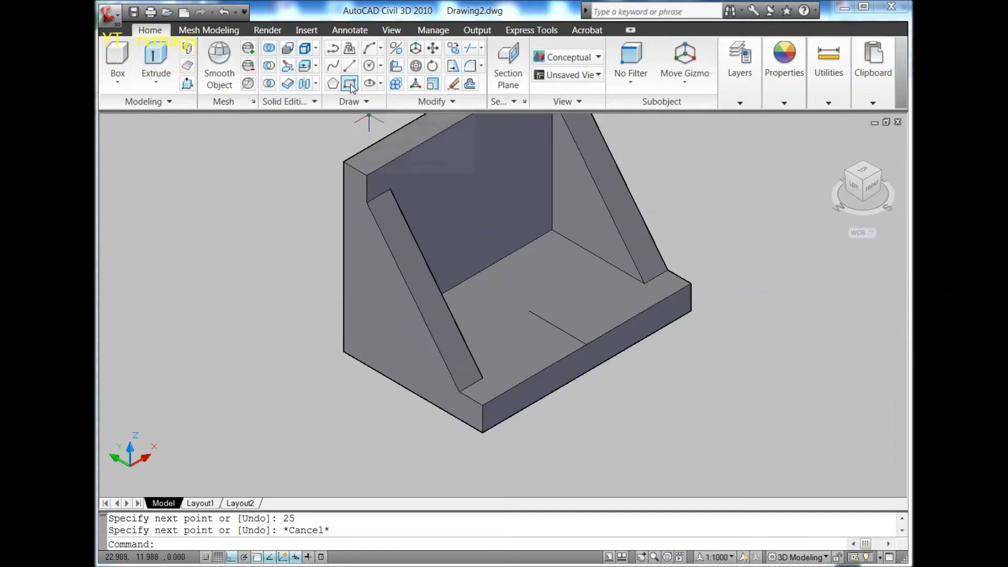
click(350, 84)
Draw a 15 by 15 square on the base top face.
scroll(469, 270, down, 4)
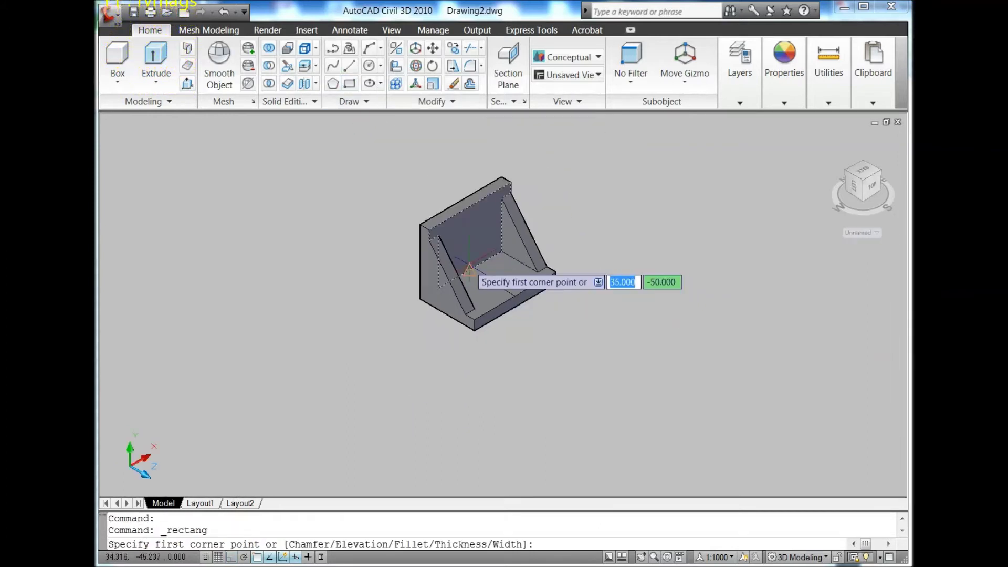
scroll(493, 304, up, 2)
scroll(522, 319, up, 2)
click(517, 330)
text(15)
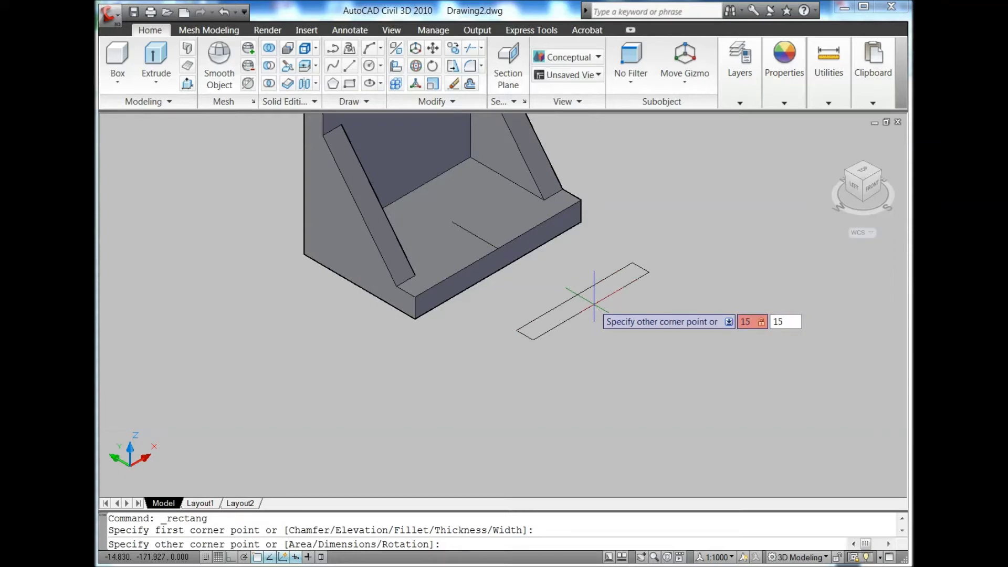
key(Return)
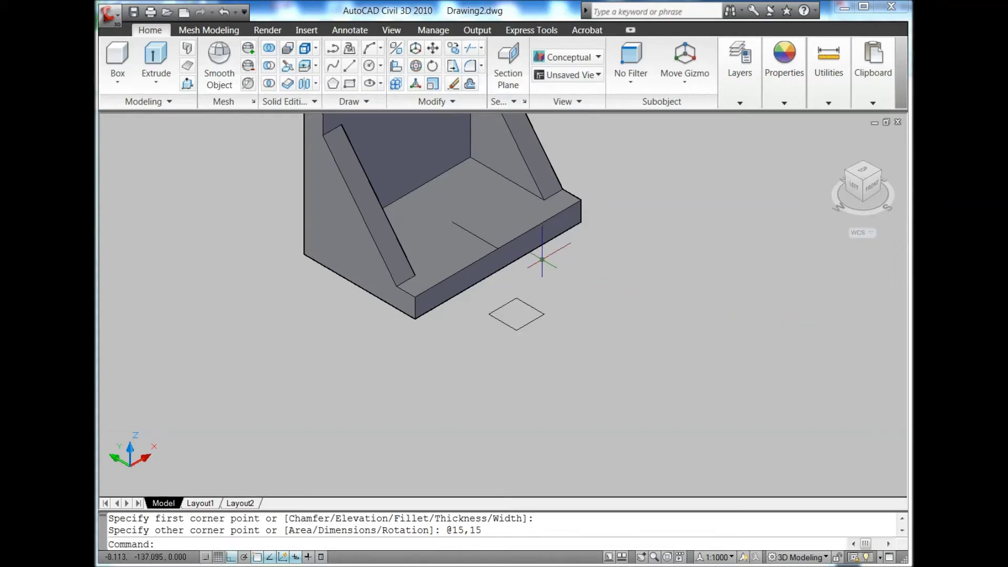
Move the square so its centre, snapped midway between opposite corners, sits on the line's end.
click(433, 49)
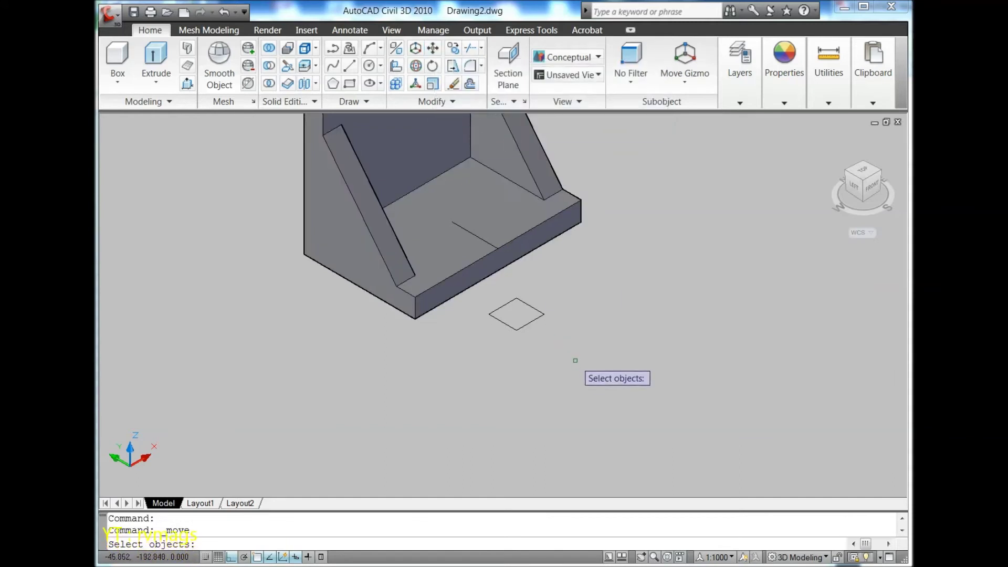
click(531, 322)
key(Return)
shift+right_click(602, 268)
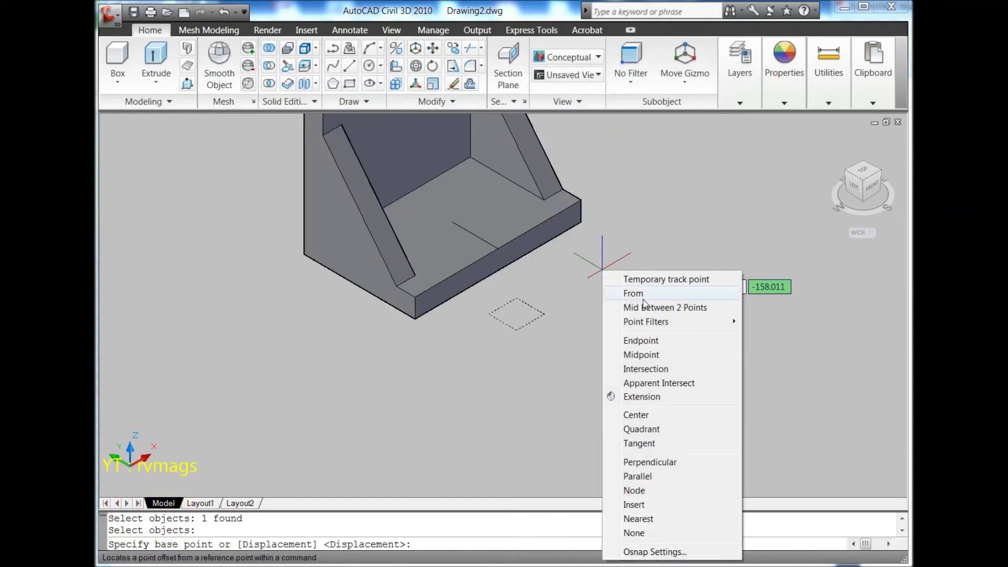
click(646, 309)
click(502, 321)
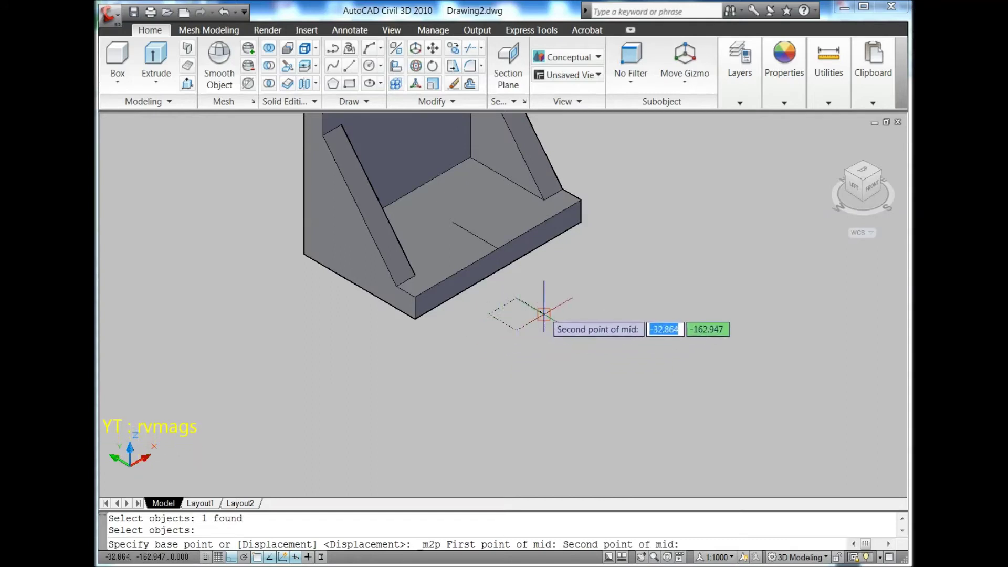
click(531, 307)
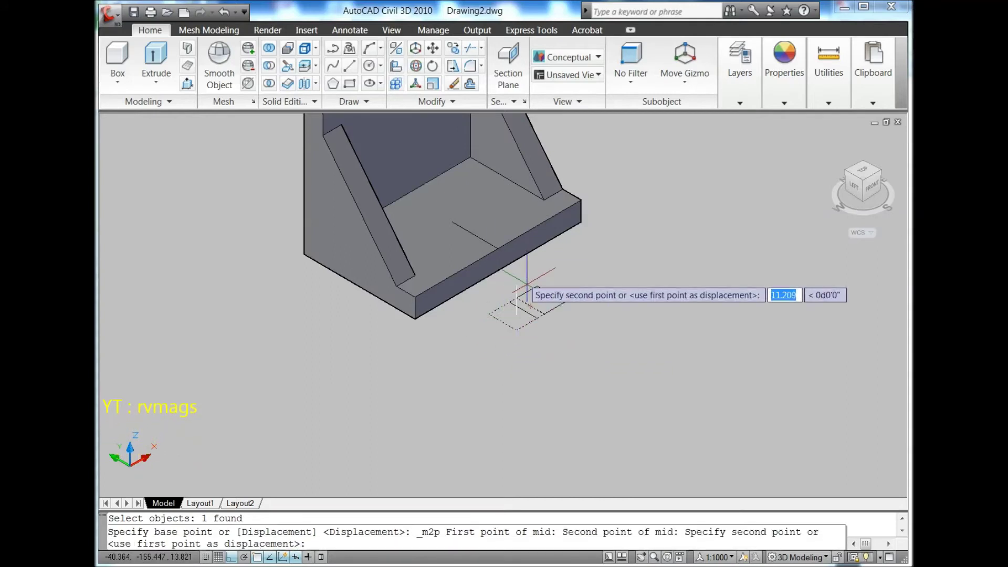
click(452, 223)
scroll(599, 315, down, 2)
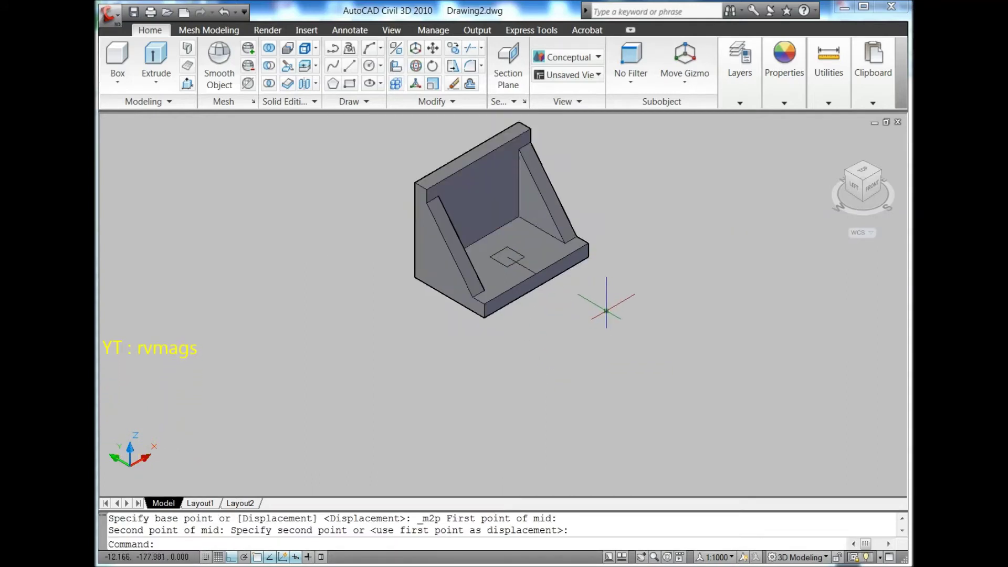
mouse_move(872, 187)
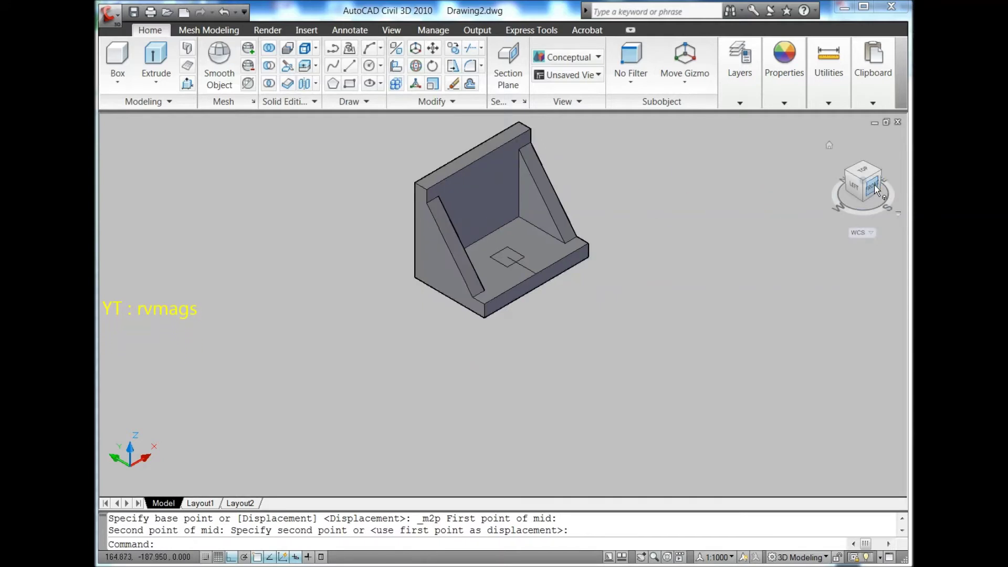
Set the UCS to Front and turn the view to face the back wall.
click(391, 30)
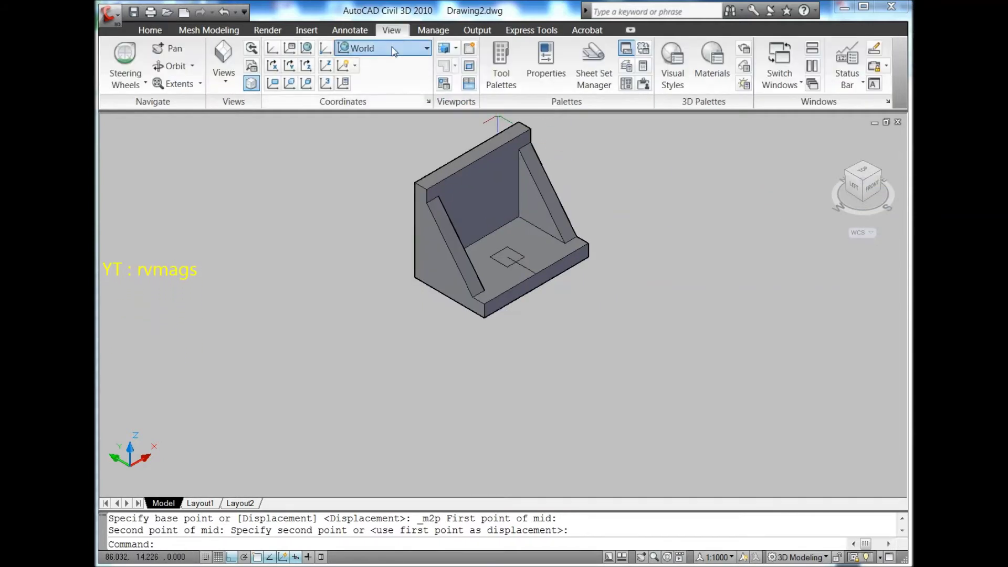
click(394, 49)
click(381, 152)
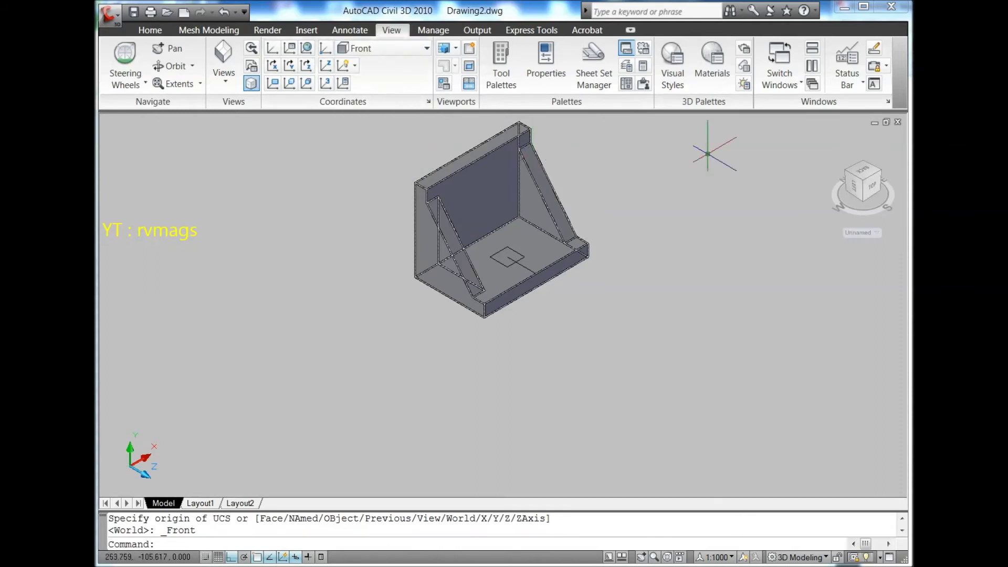
click(863, 182)
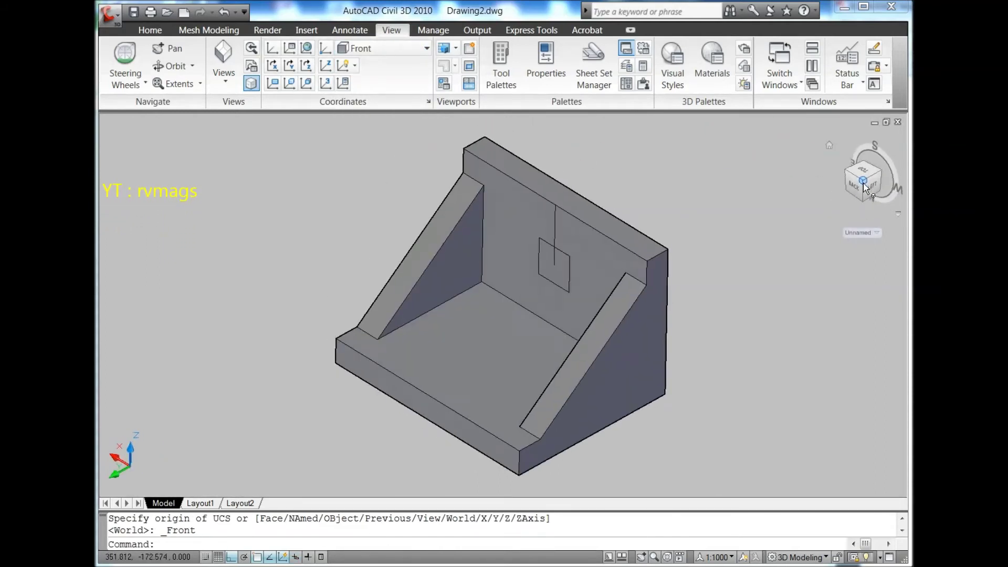
click(150, 30)
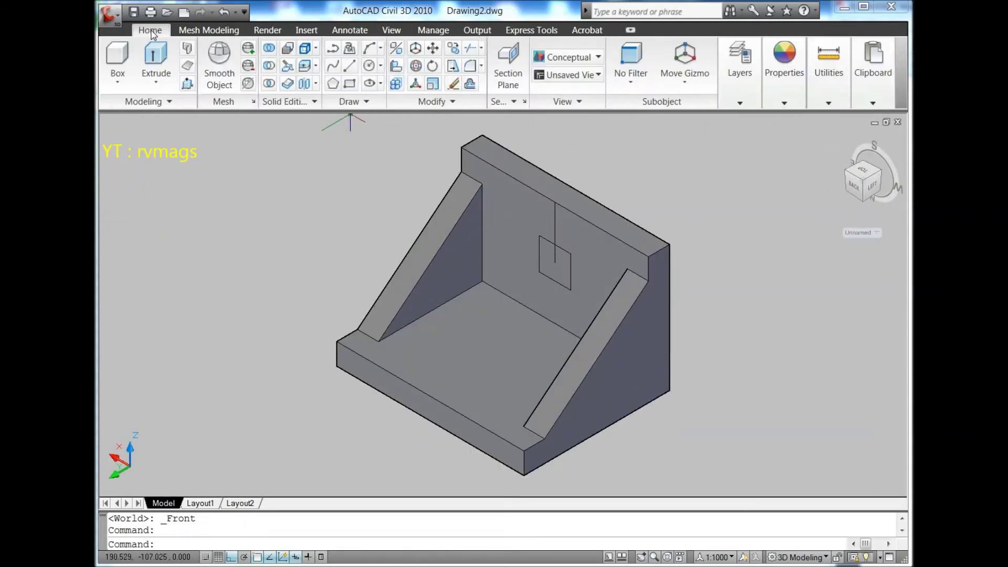
Draw a 20-unit reference line from a point on the model.
click(349, 66)
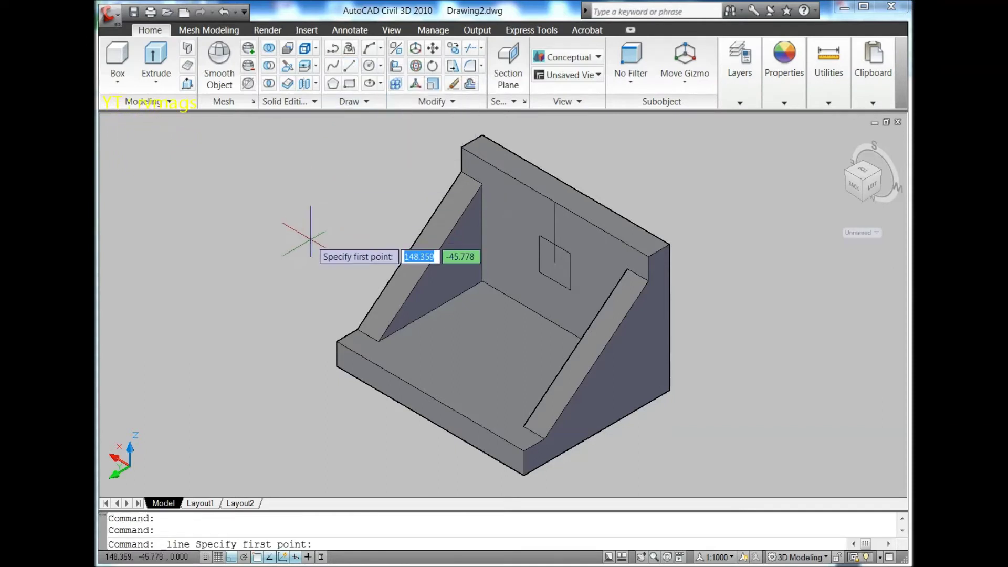
click(555, 323)
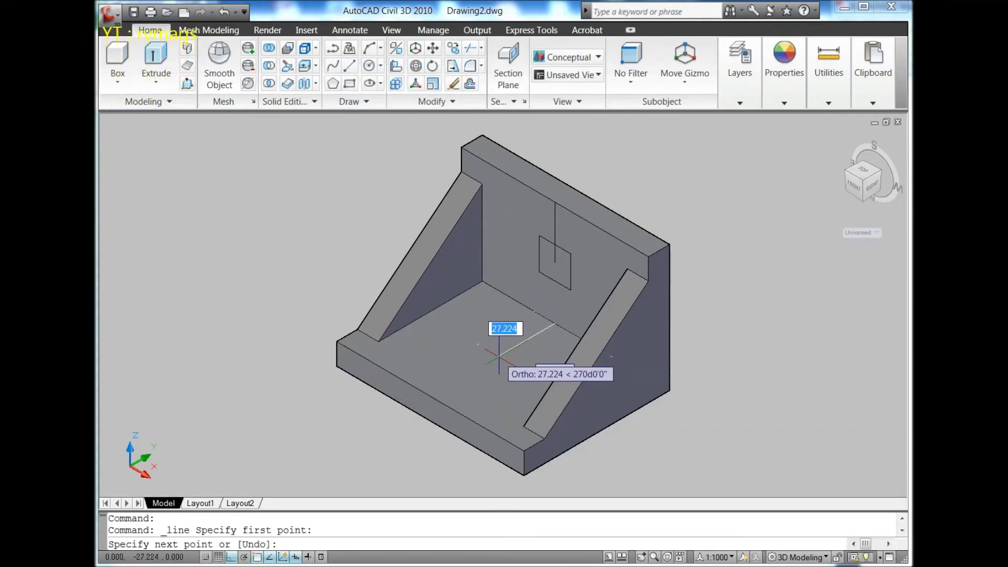
text(20)
key(Return)
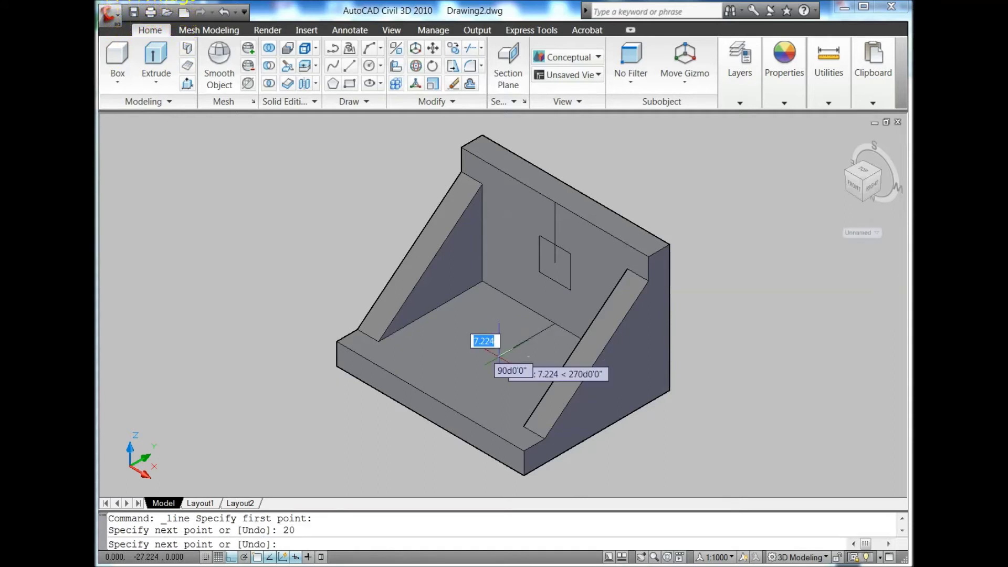
key(Escape)
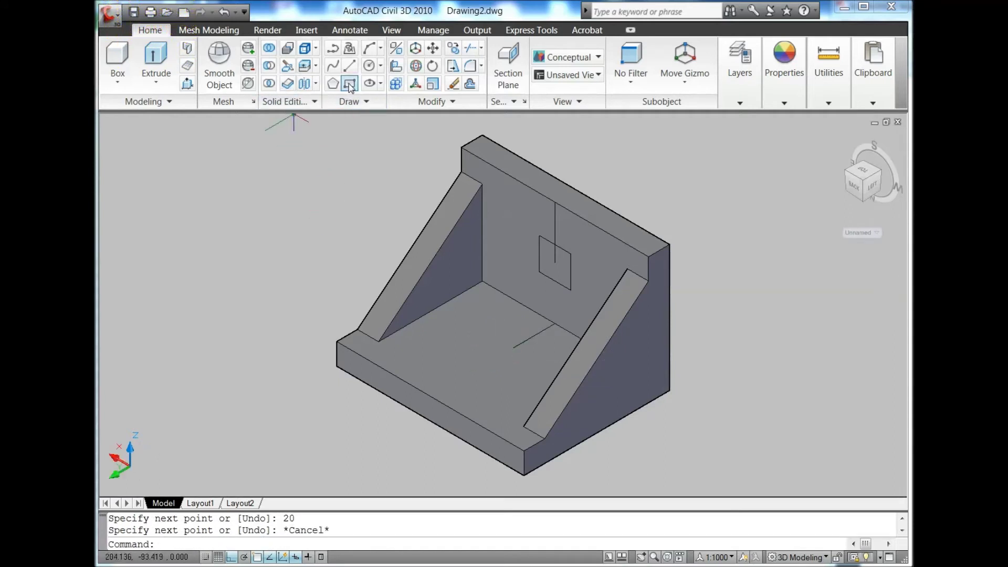
Draw a 35 by 15 rectangle.
click(350, 84)
click(216, 349)
text(35)
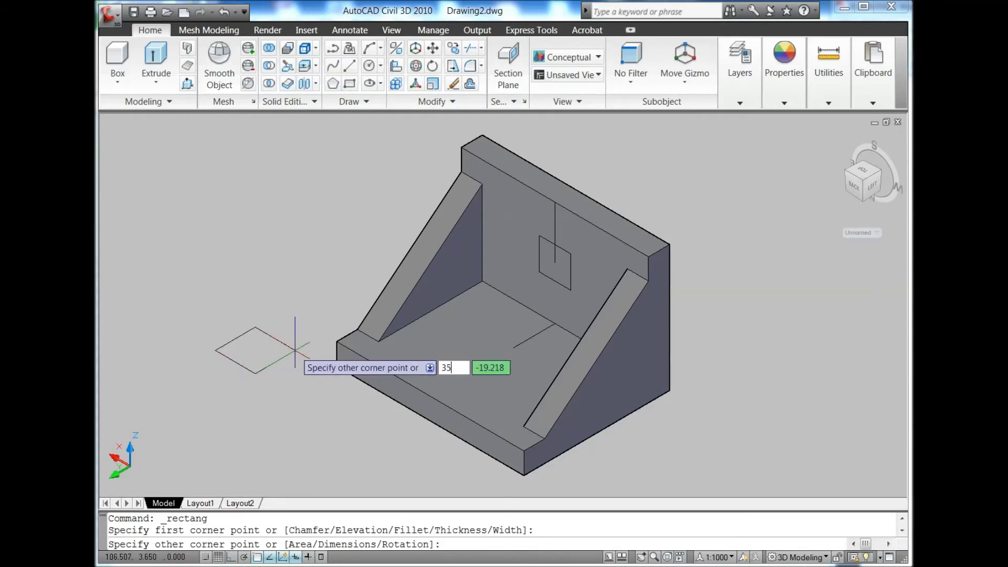
key(Tab)
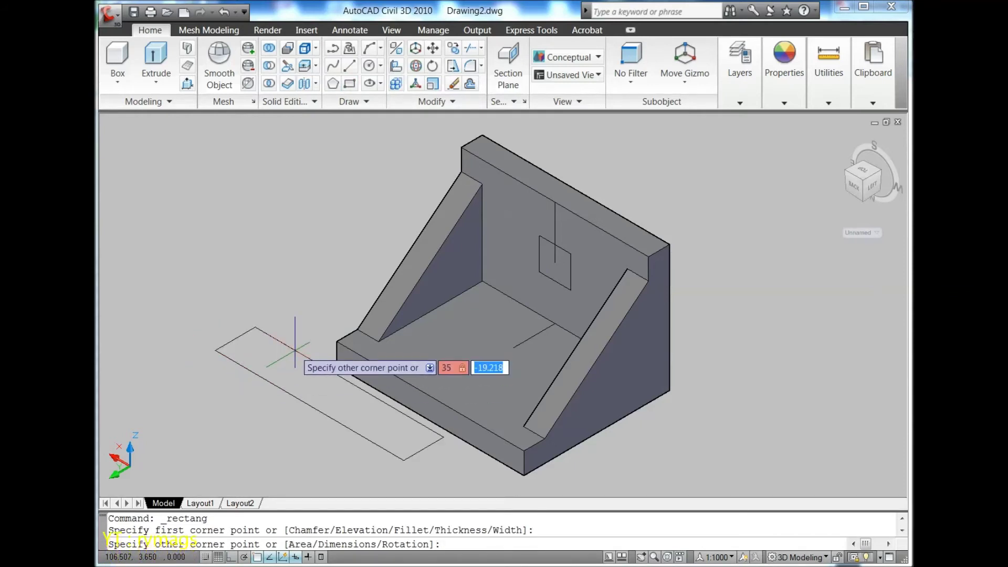
text(15)
key(Return)
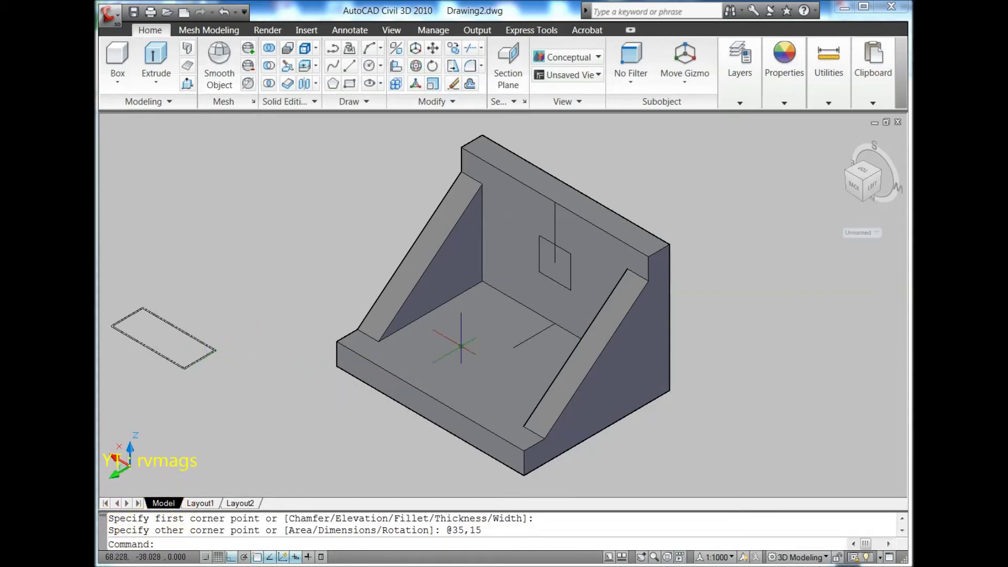
Move the rectangle's centre, found midway between its corners, onto the base floor.
click(432, 48)
click(216, 343)
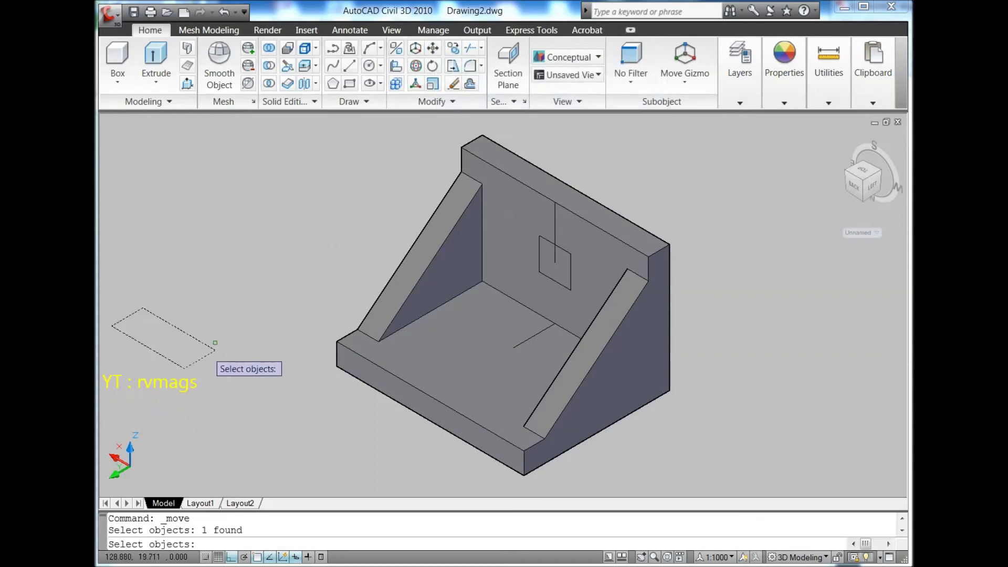
key(Return)
shift+right_click(238, 231)
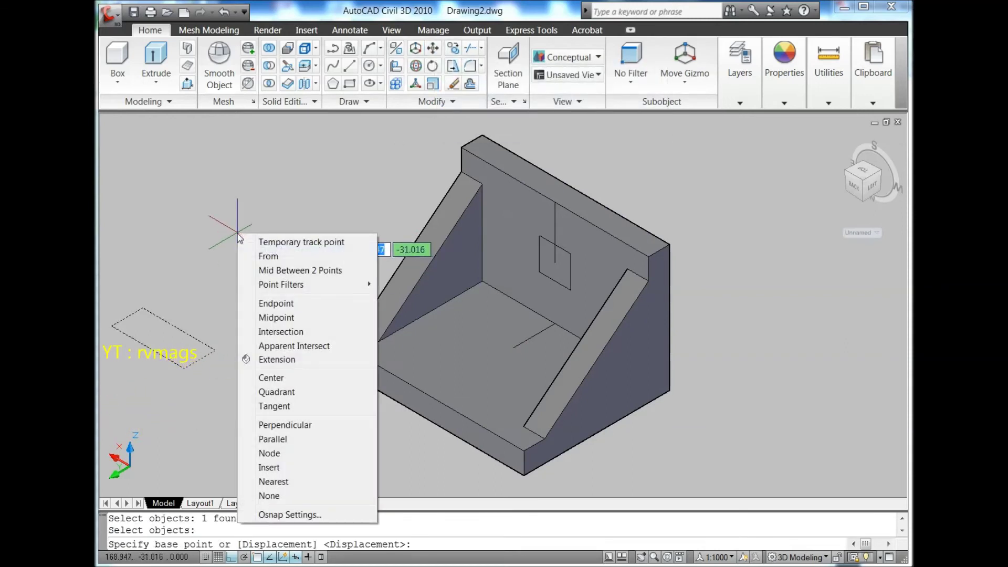
click(292, 272)
click(147, 346)
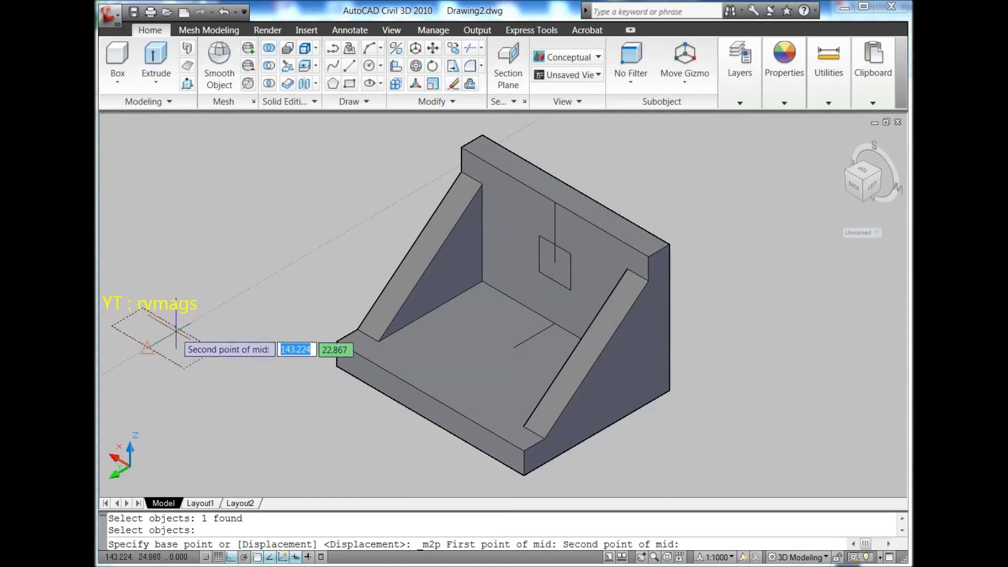
click(179, 329)
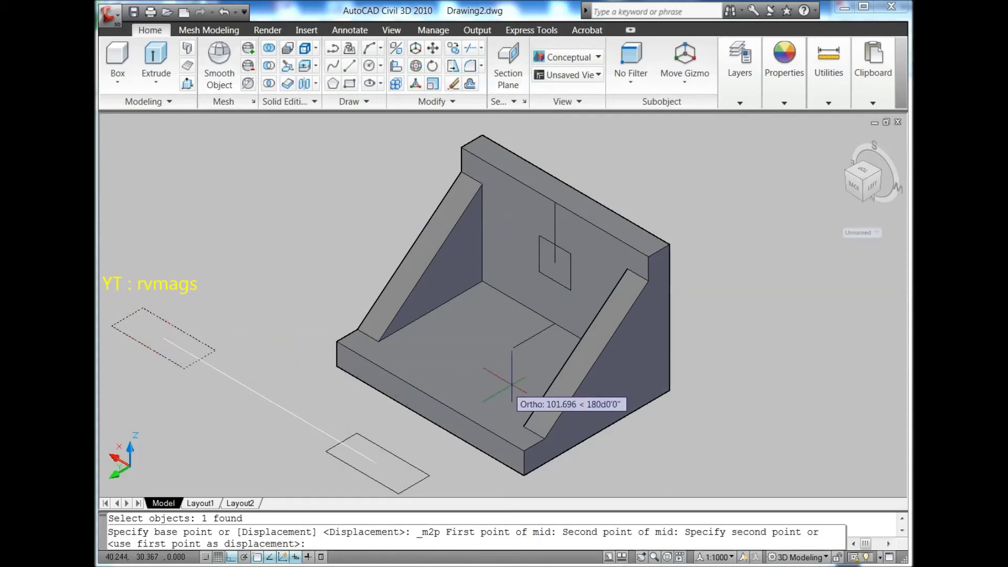
click(514, 347)
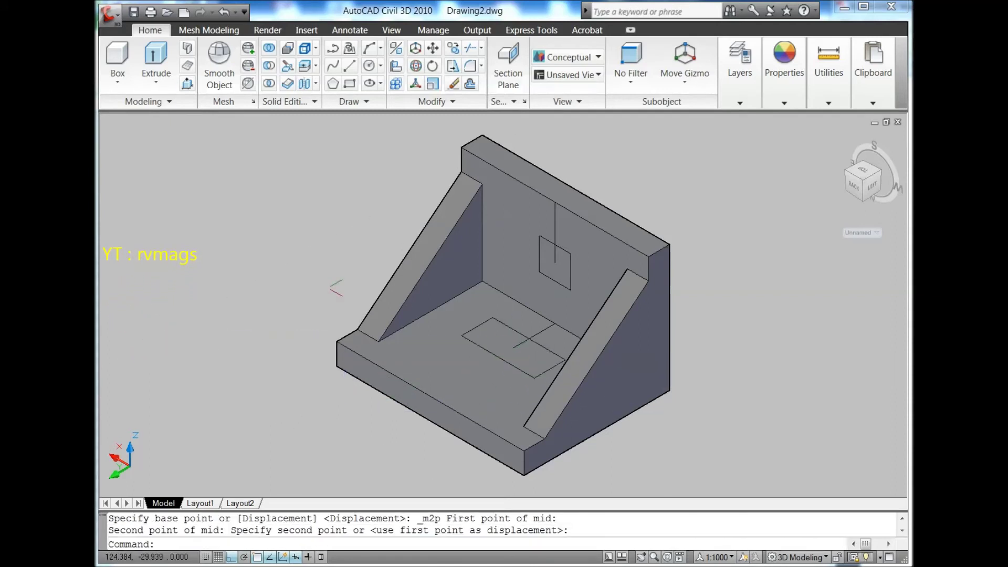
Extrude the back-wall square 12 units into a box.
click(160, 55)
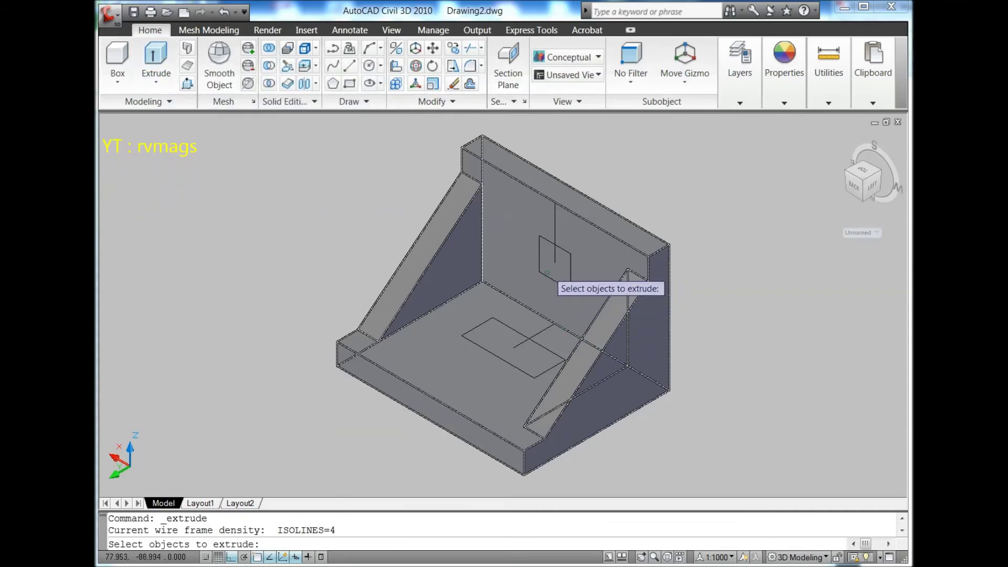
scroll(539, 265, up, 5)
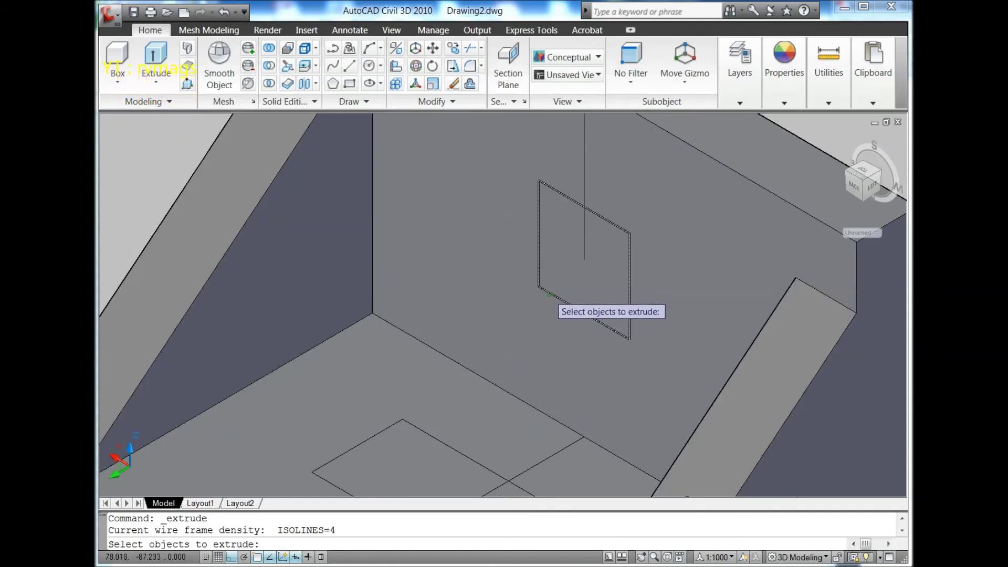
click(549, 294)
scroll(545, 297, down, 5)
key(Return)
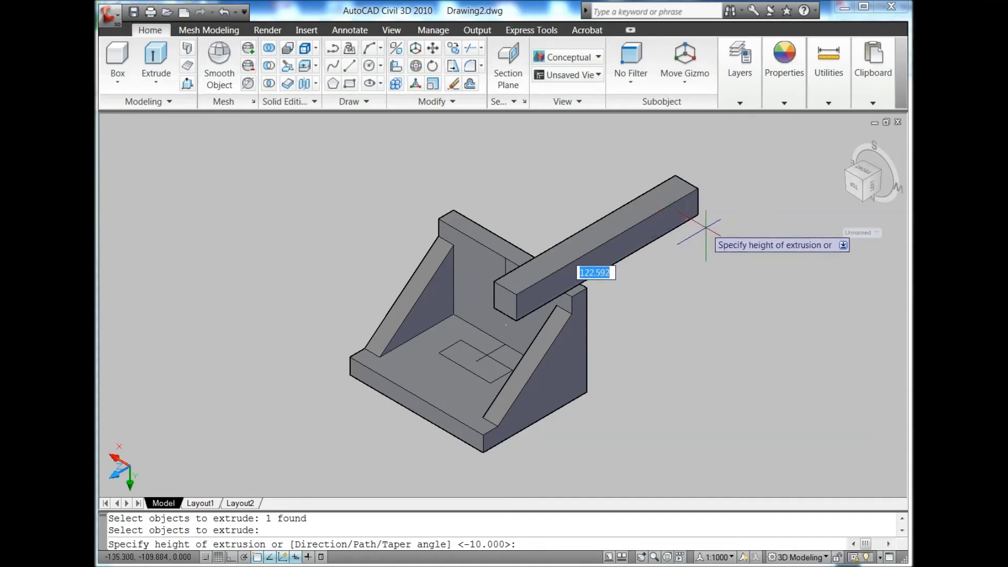
text(12)
key(Return)
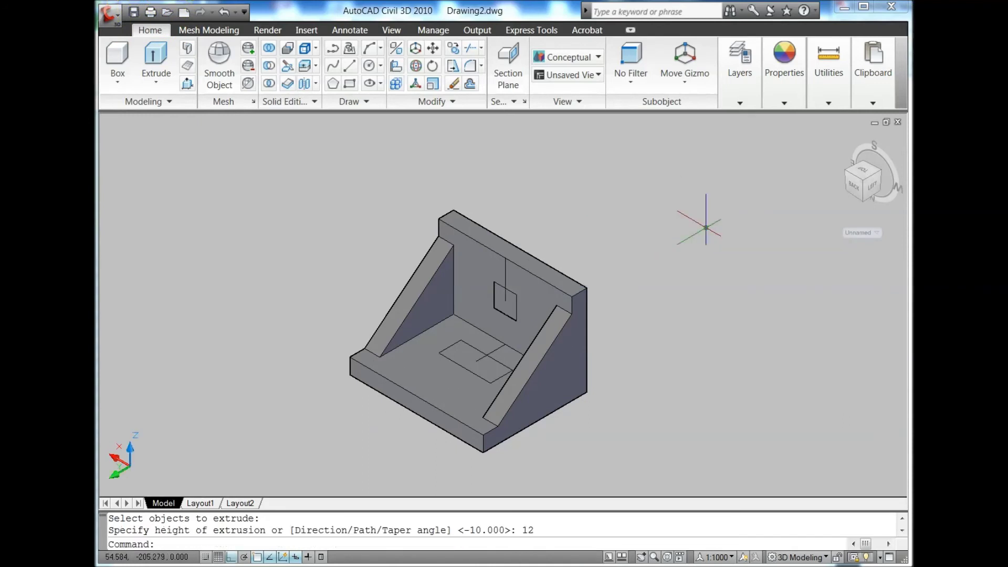
Extrude the 35 by 15 base rectangle 12 units into a box.
click(156, 57)
scroll(429, 407, up, 3)
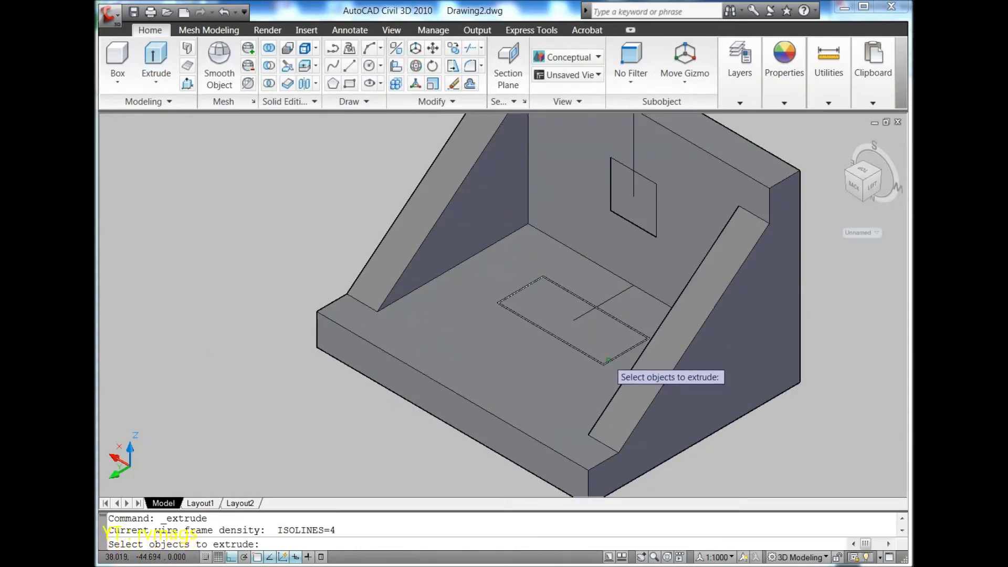
click(608, 361)
key(Return)
scroll(603, 368, down, 2)
scroll(599, 398, down, 2)
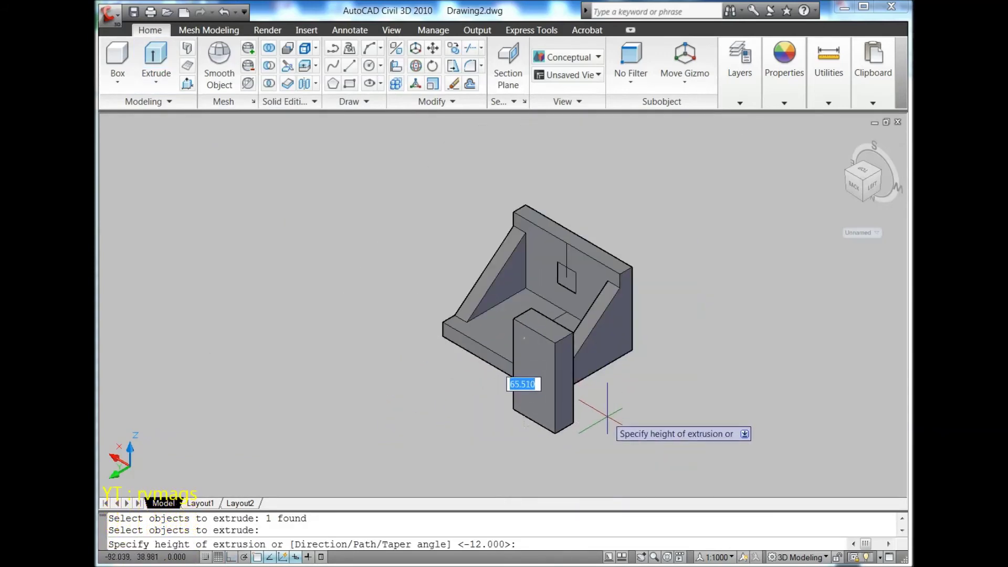
key(Return)
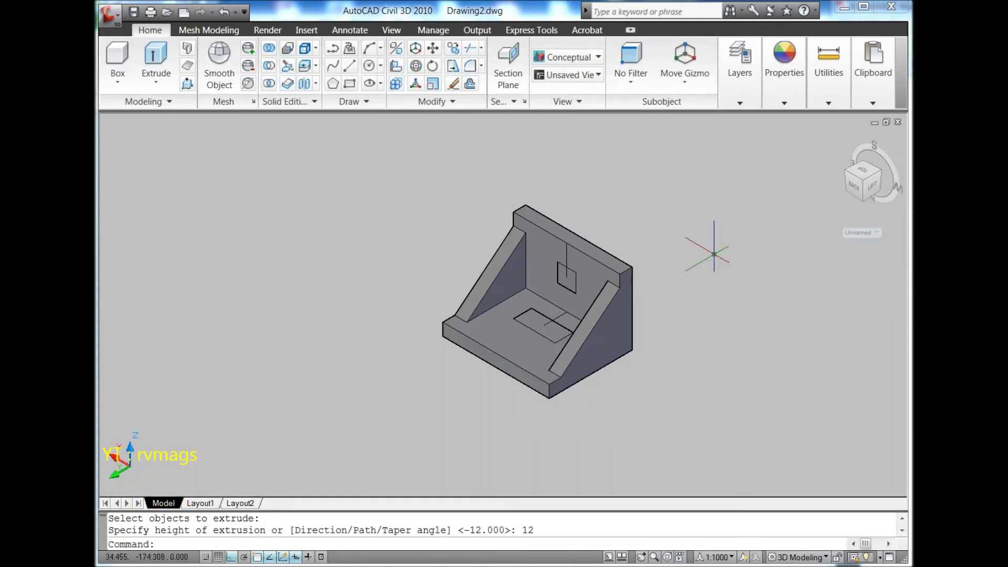
Return to the World UCS isometric view and subtract the back-wall and base boxes from the bracket.
click(860, 232)
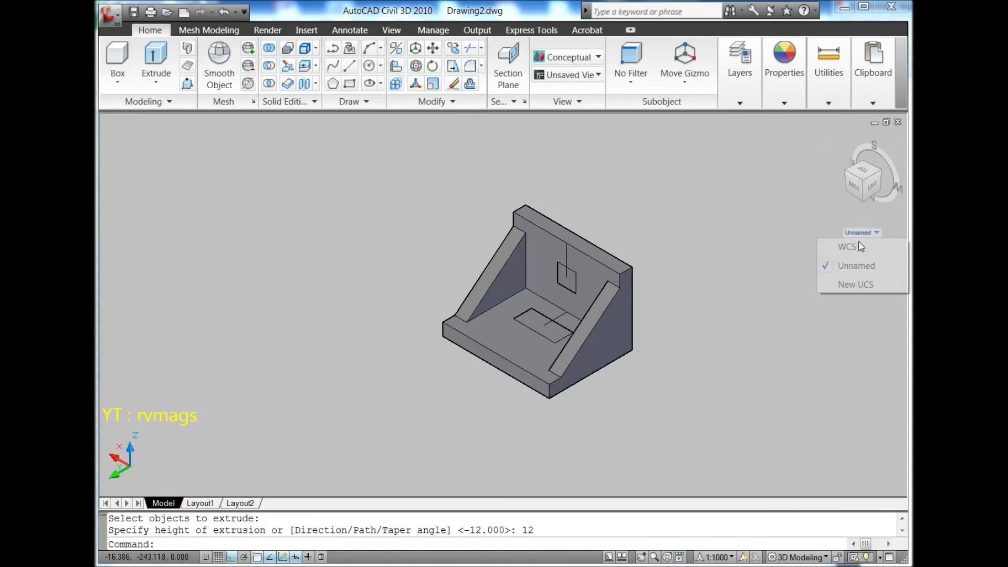
click(862, 181)
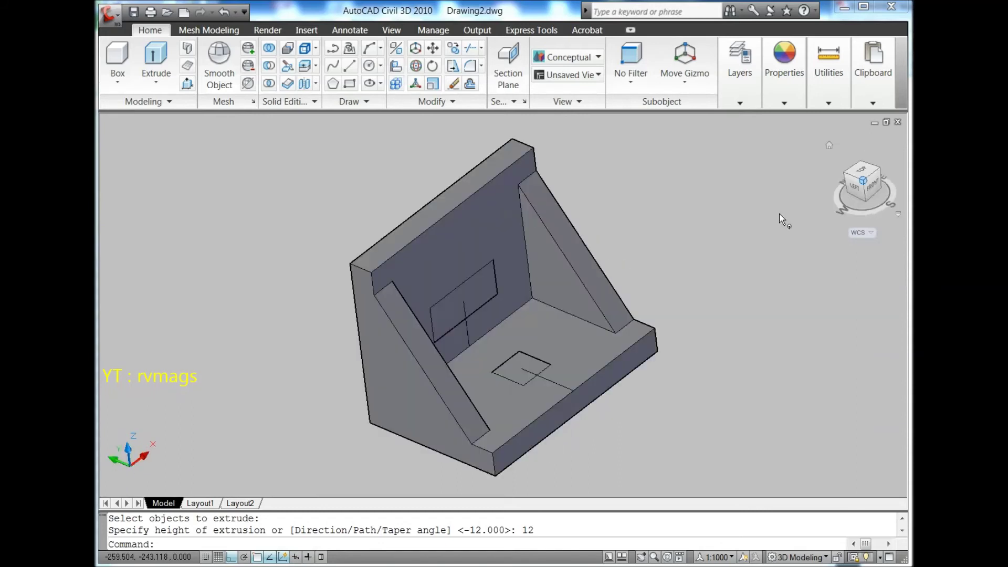
click(269, 67)
click(596, 246)
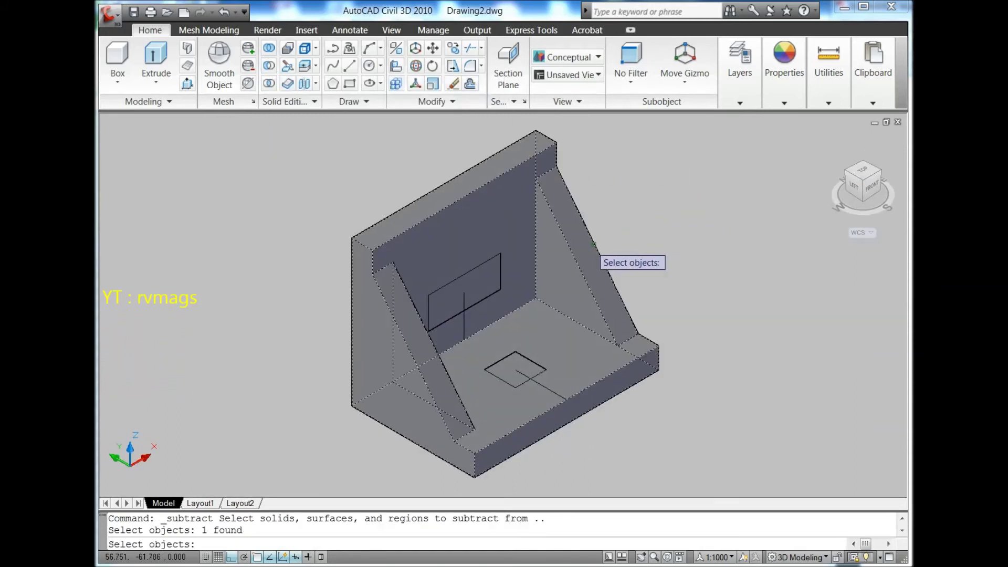
key(Return)
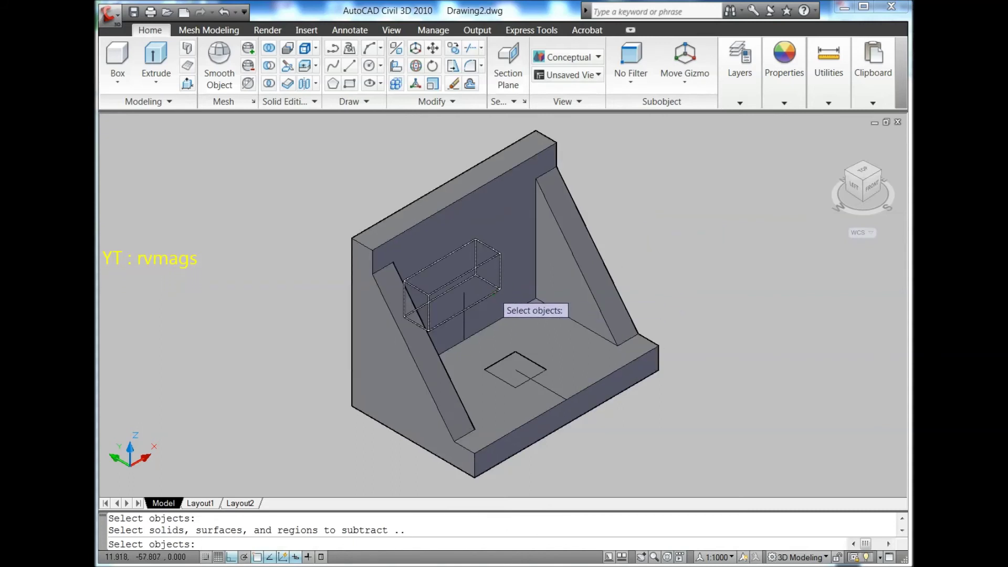
click(494, 292)
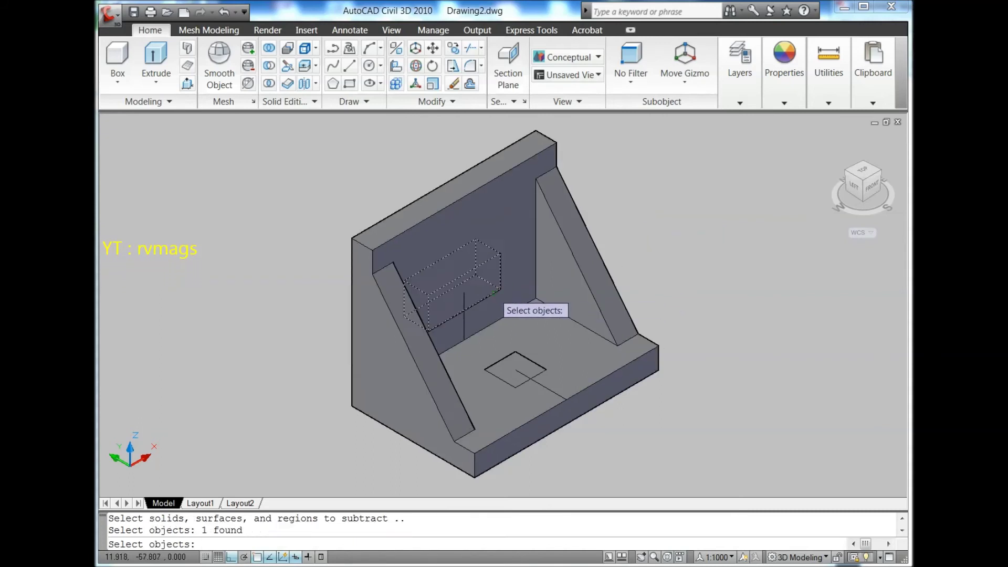
click(541, 371)
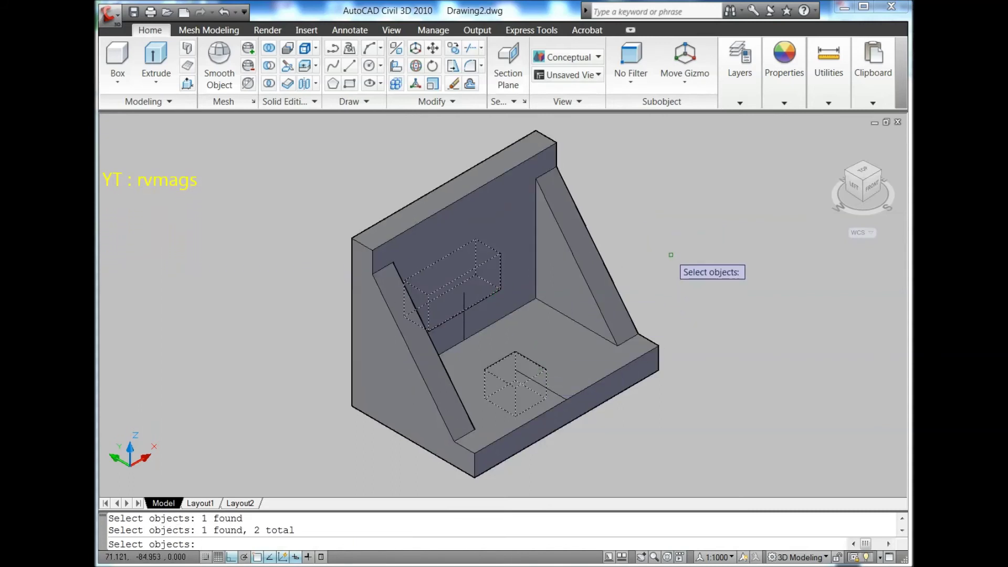
key(Return)
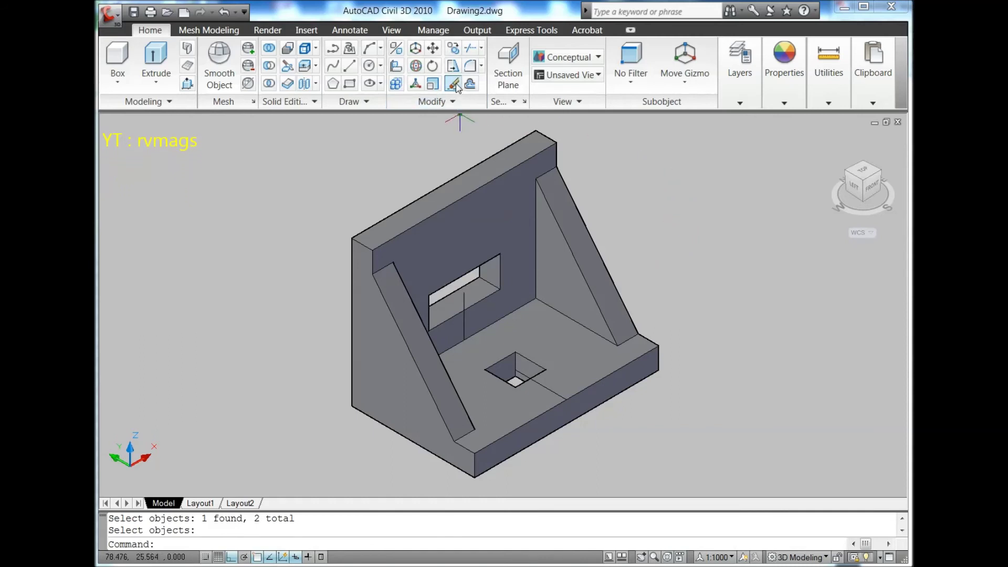
Erase the back-wall vertical line and the base-floor line, then check Top view and return to isometric.
click(455, 84)
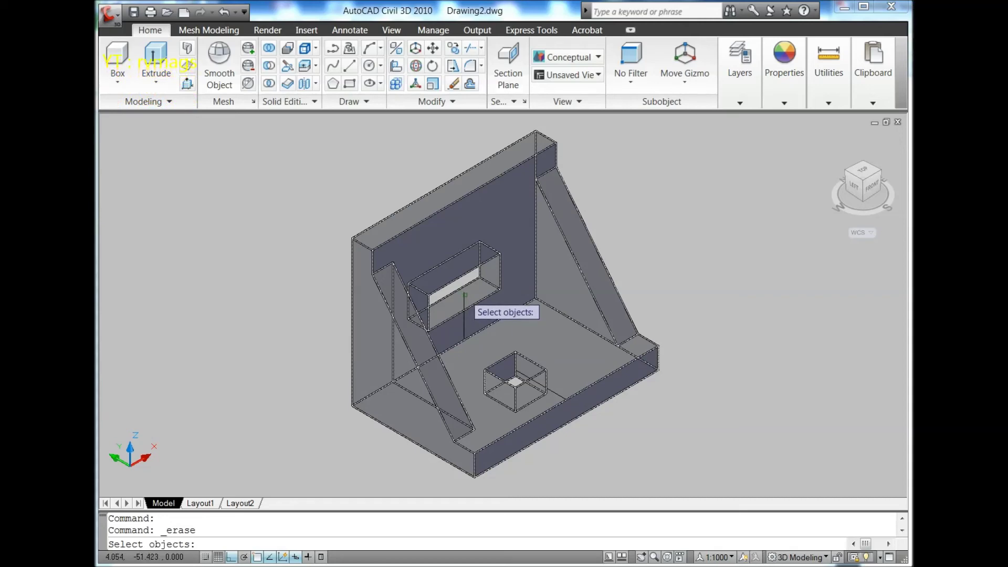
click(464, 295)
scroll(546, 390, up, 3)
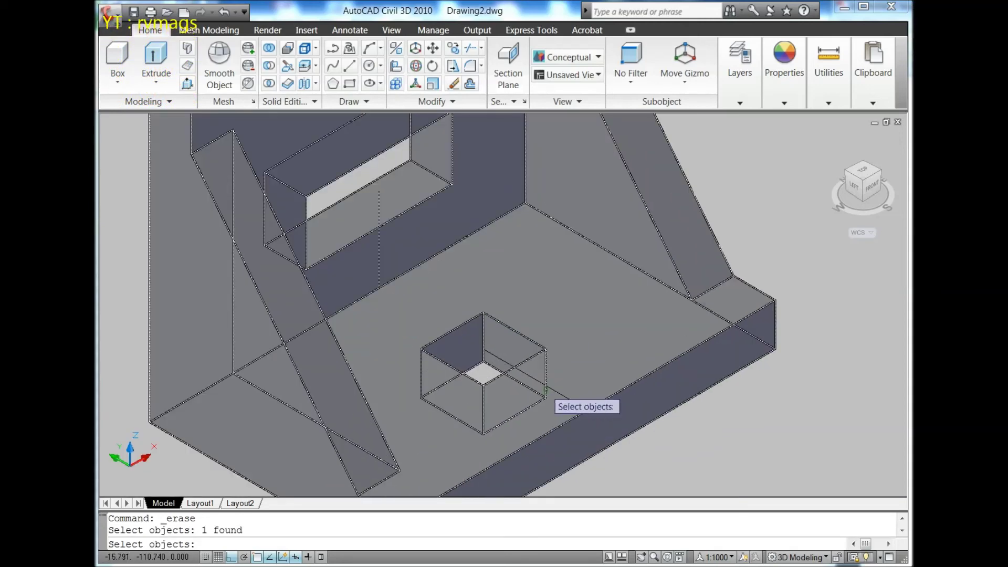
click(498, 359)
scroll(498, 360, down, 3)
key(Return)
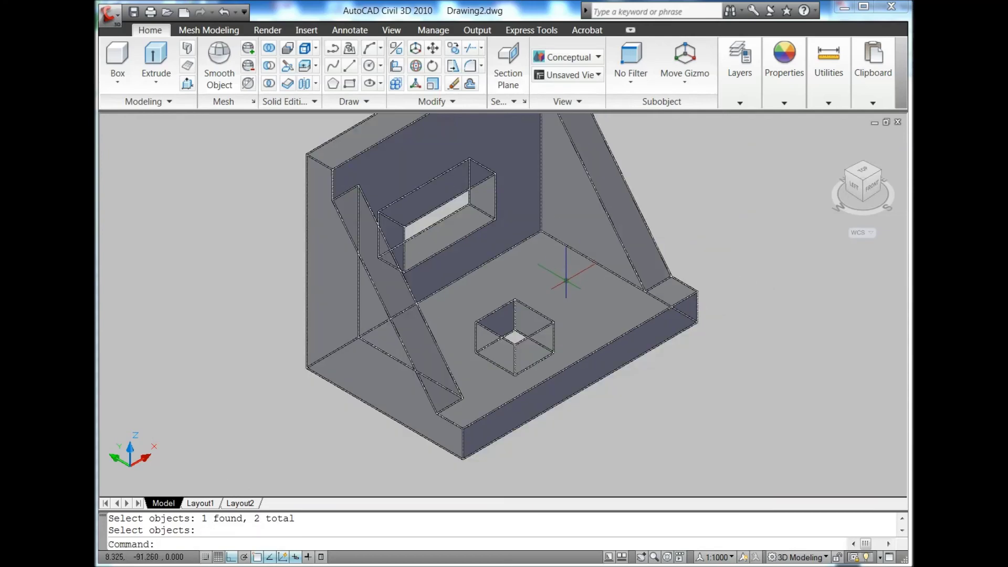
click(862, 179)
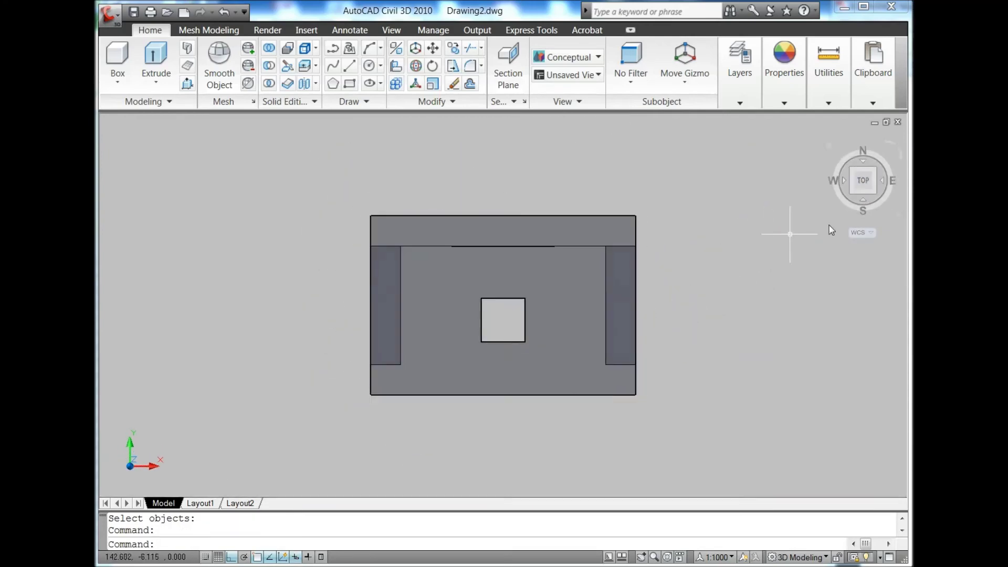
click(851, 194)
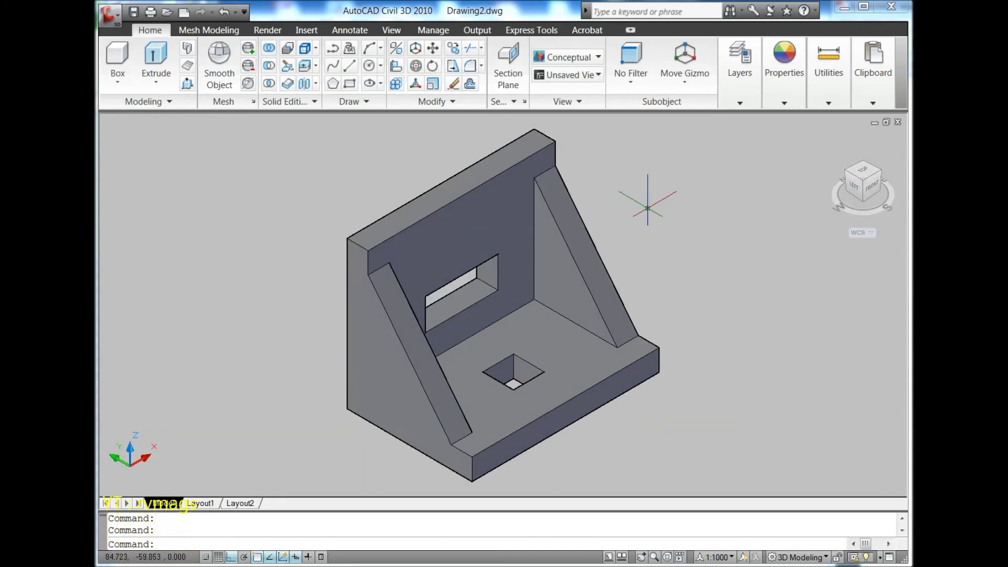
click(391, 30)
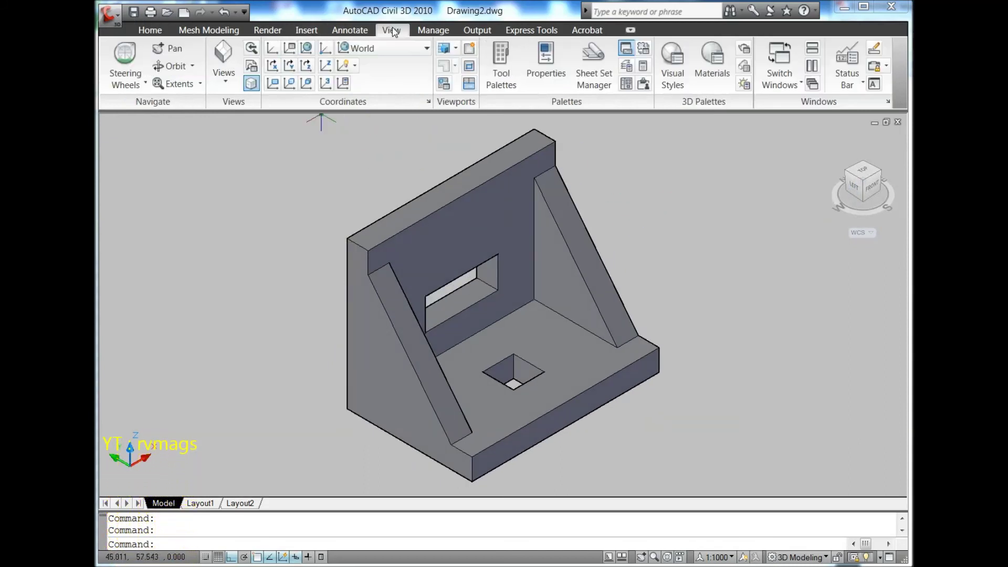
click(174, 67)
drag(462, 210, 489, 208)
mouse_move(491, 296)
mouse_down()
mouse_move(663, 305)
mouse_move(705, 201)
mouse_move(558, 218)
mouse_move(472, 266)
mouse_move(447, 339)
mouse_up()
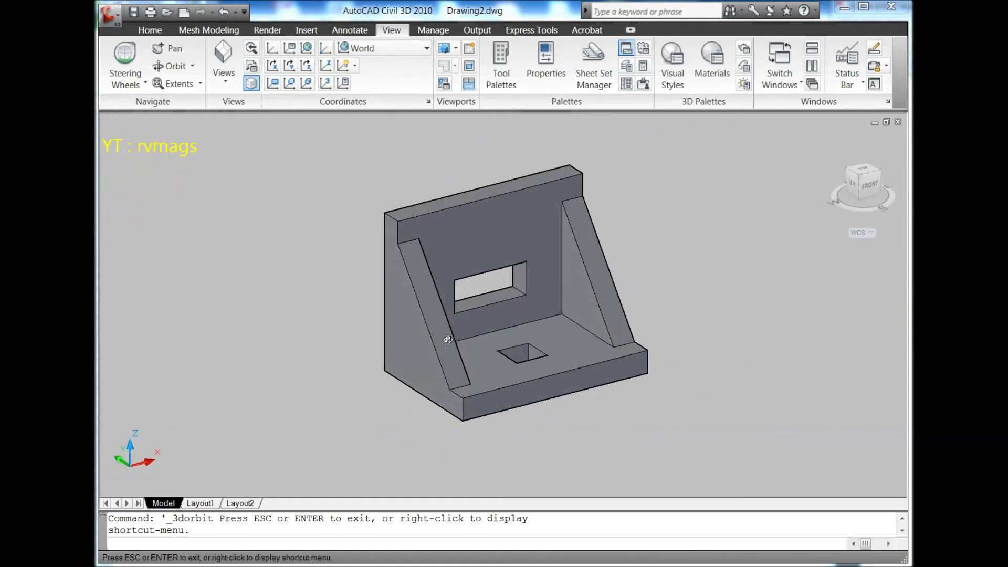
right_click(661, 227)
click(683, 233)
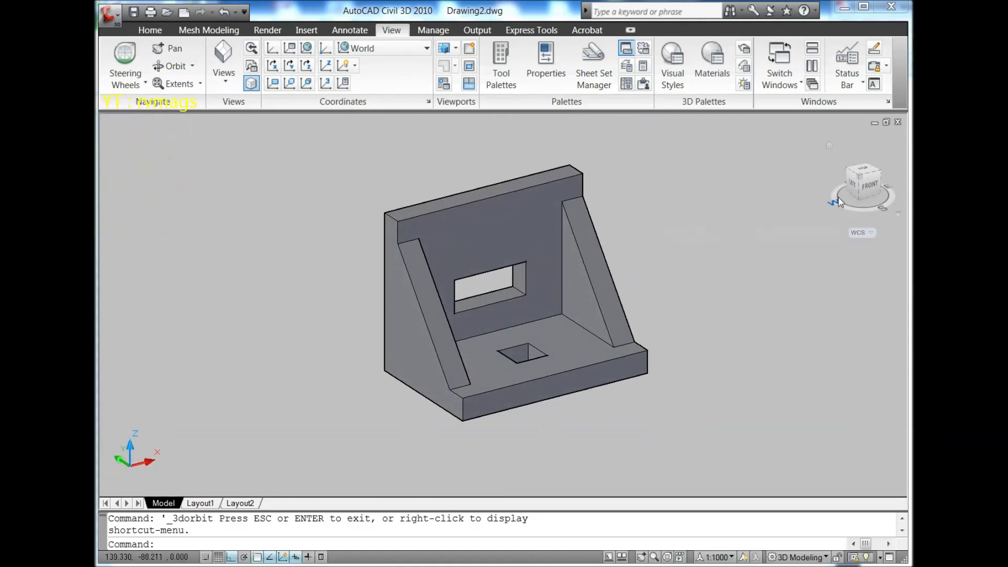
click(859, 177)
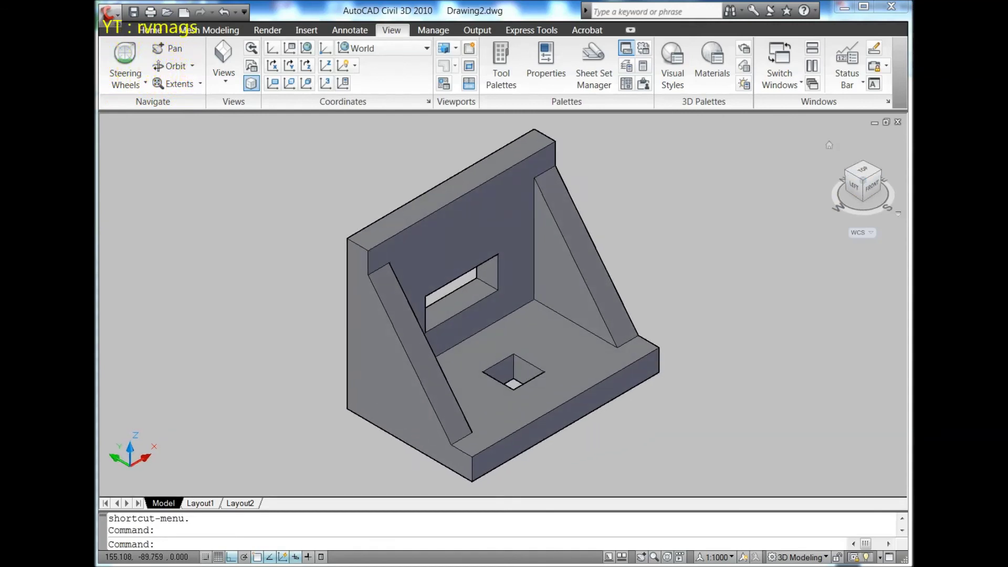